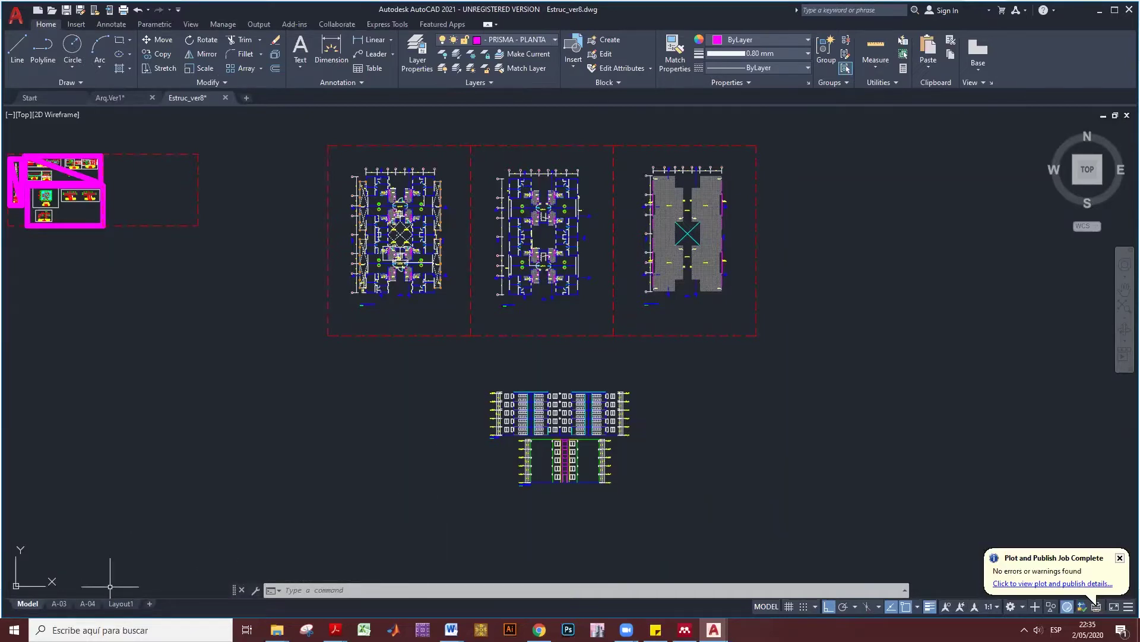
Switch to Layout1 and zoom to the row of A1-841x594 sheet frames.
click(120, 604)
mouse_move(528, 351)
middle_down()
mouse_move(502, 272)
mouse_move(437, 355)
mouse_move(430, 431)
mouse_move(433, 392)
middle_up()
scroll(445, 351, up, 2)
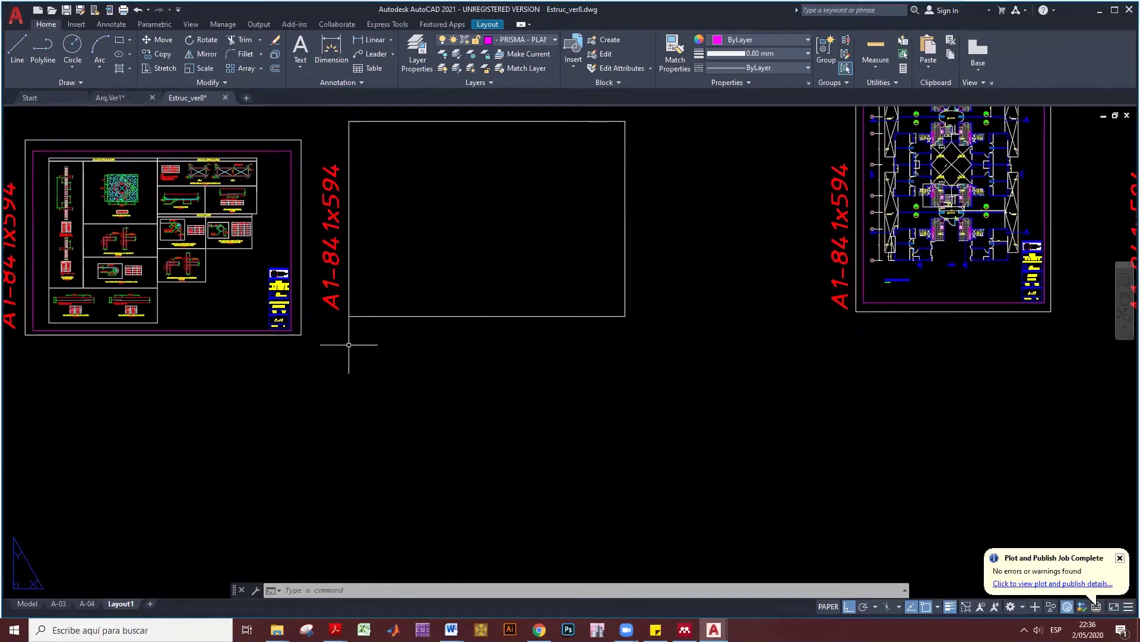
Draw a closed portrait rectangle of lines, 841 tall by 594 wide, below the sheets.
middle_drag(394, 326, 407, 301)
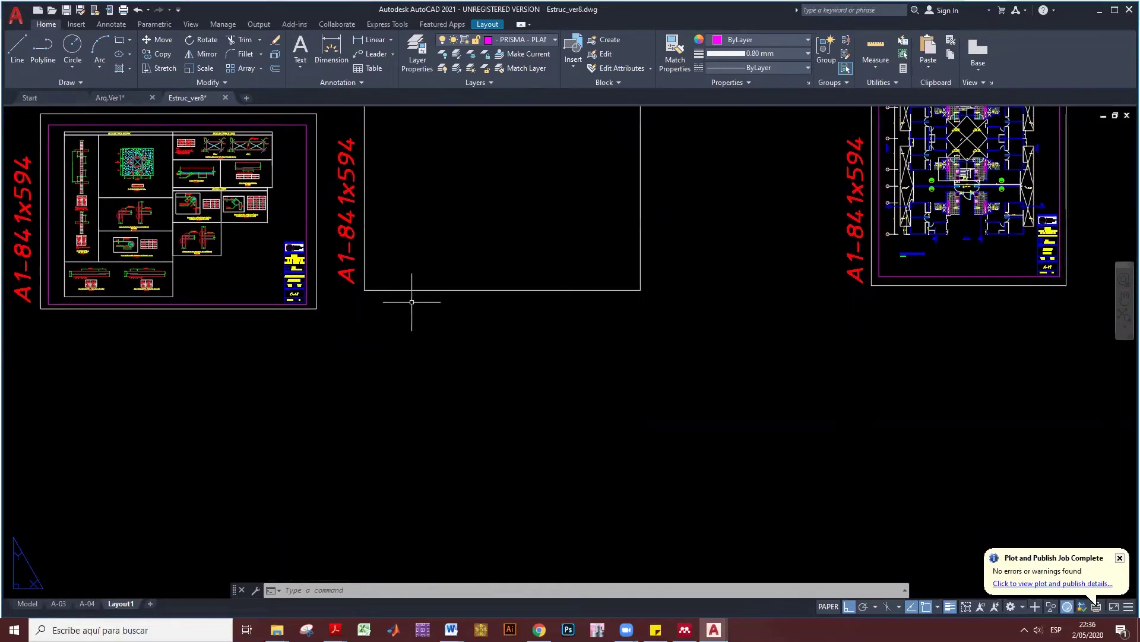
middle_drag(391, 379, 408, 323)
text(l)
key(Return)
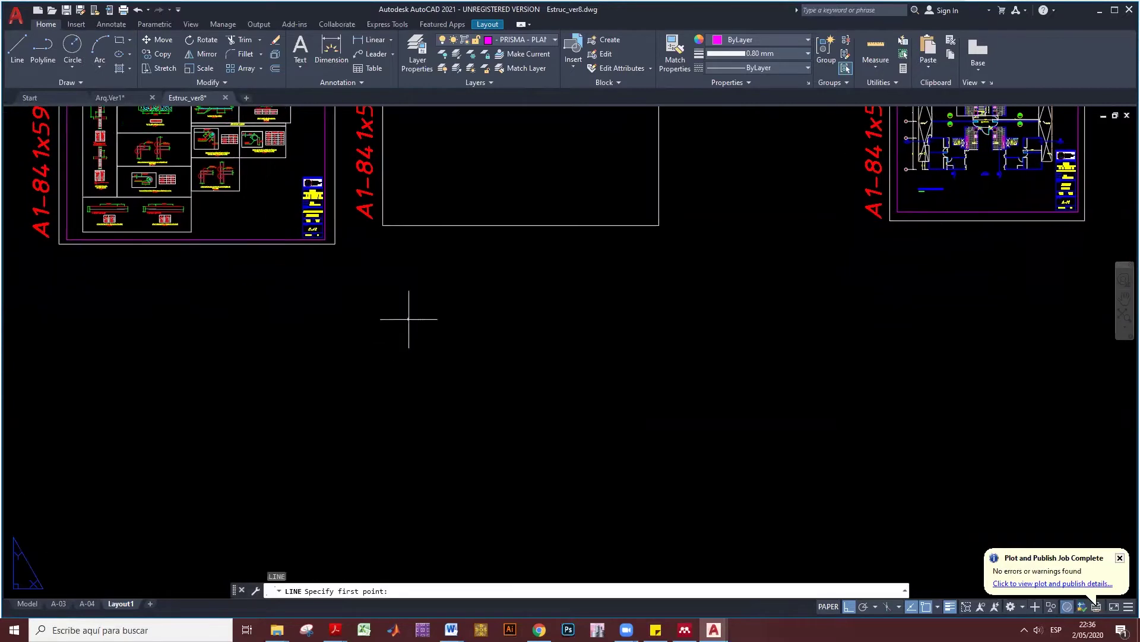
click(410, 321)
text(841)
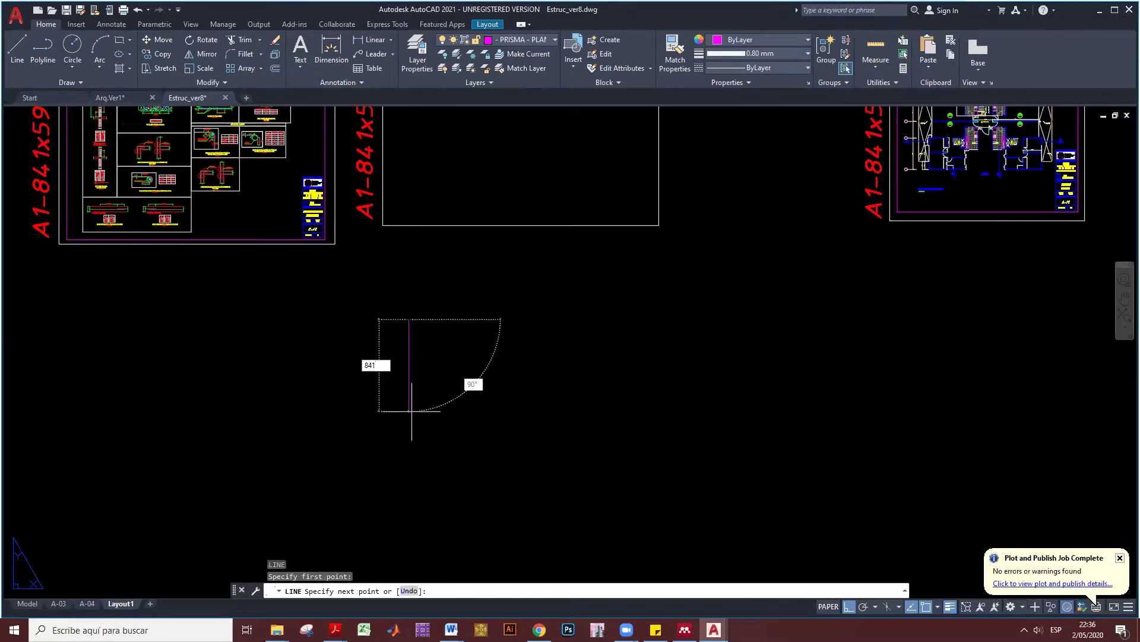
key(Return)
scroll(412, 420, down, 2)
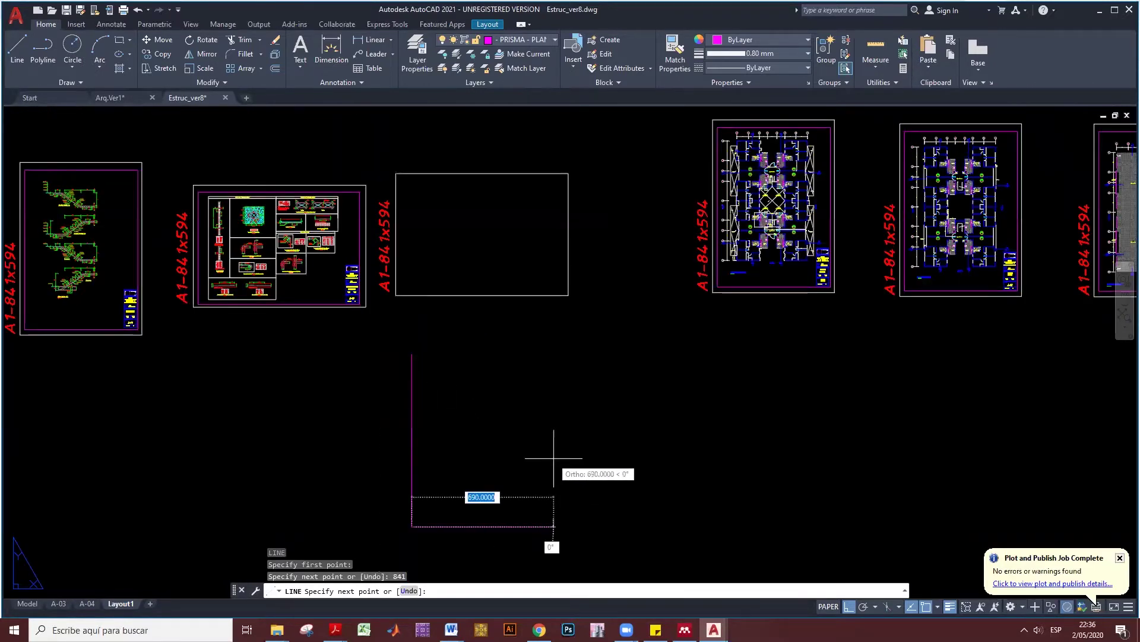
text(594)
key(Return)
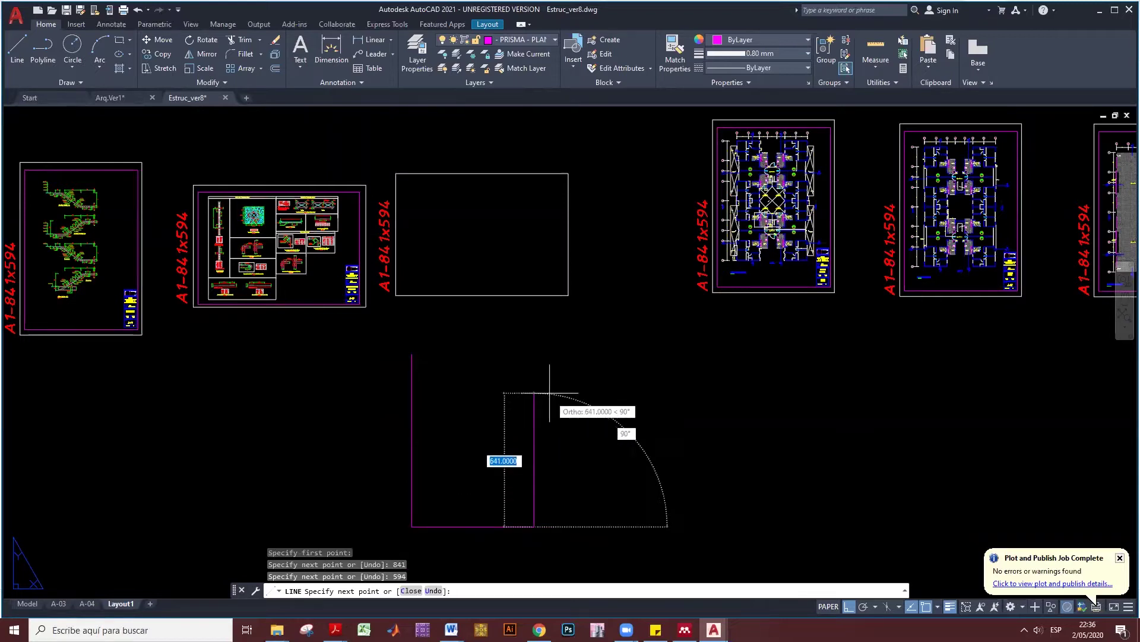
text(841)
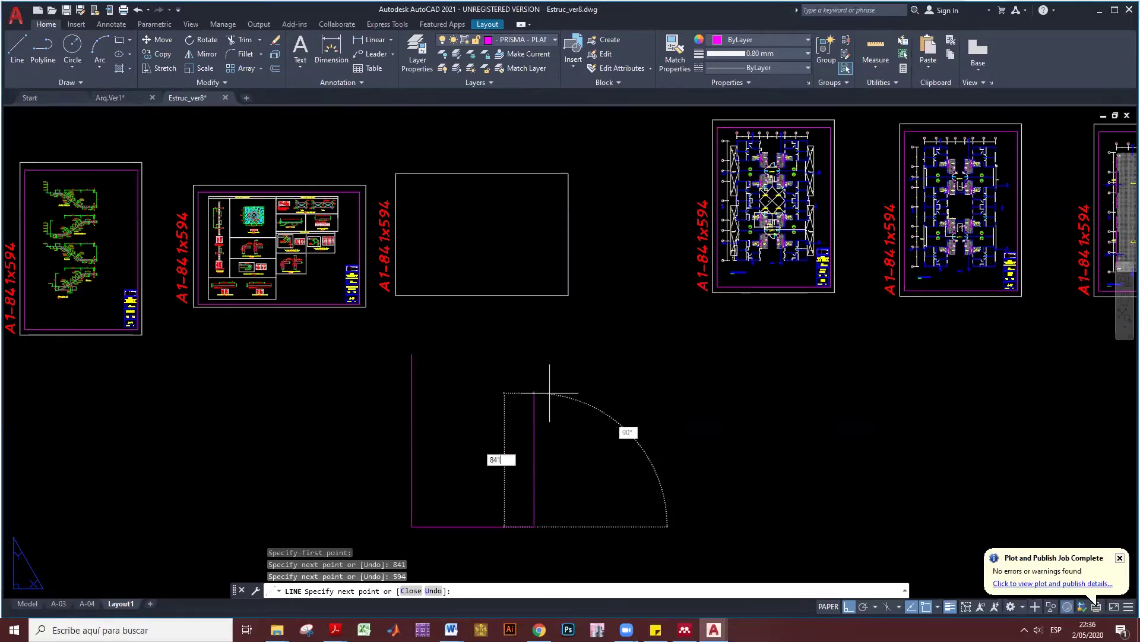
key(Return)
text(c)
key(Return)
Join the four rectangle lines into a single polyline with JOIN and select it.
click(539, 537)
click(373, 333)
text(j)
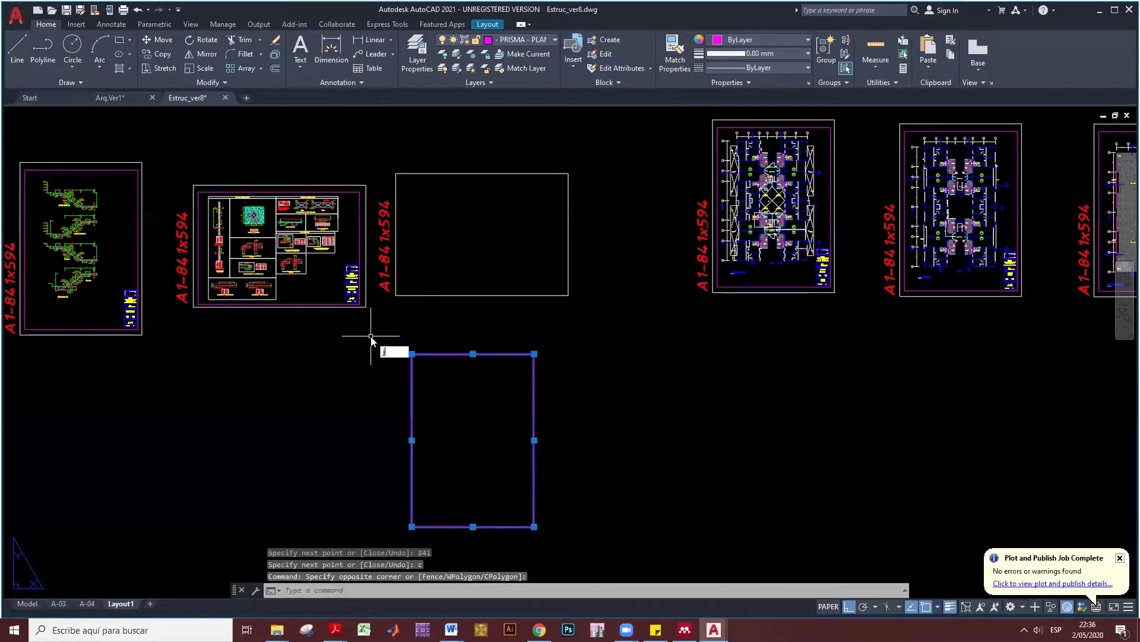
key(Return)
click(452, 406)
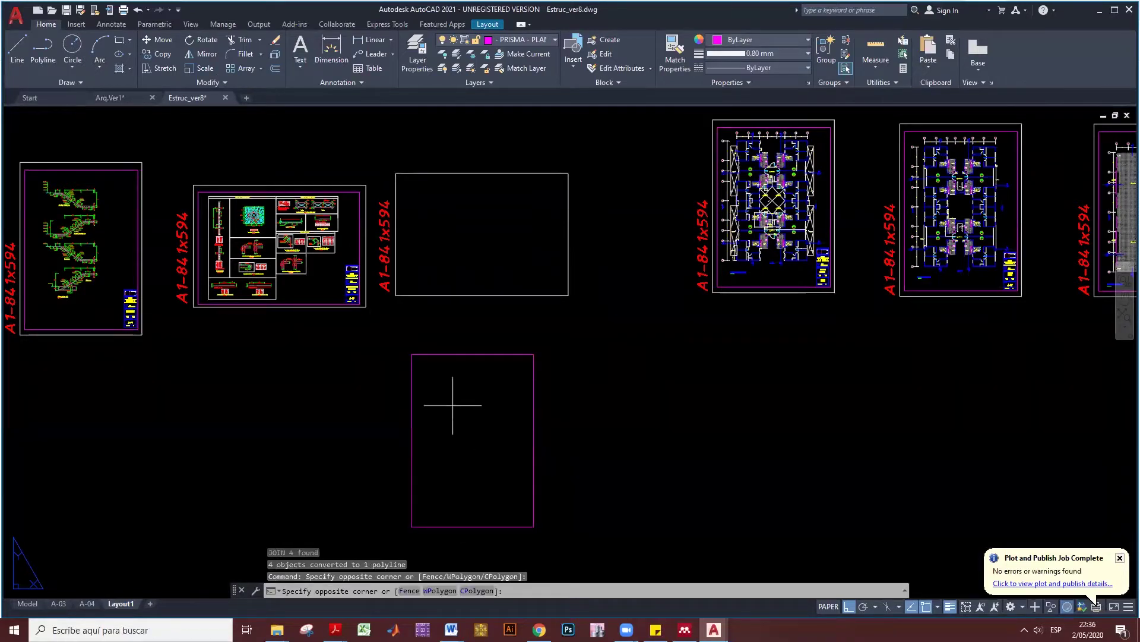
click(588, 442)
click(522, 431)
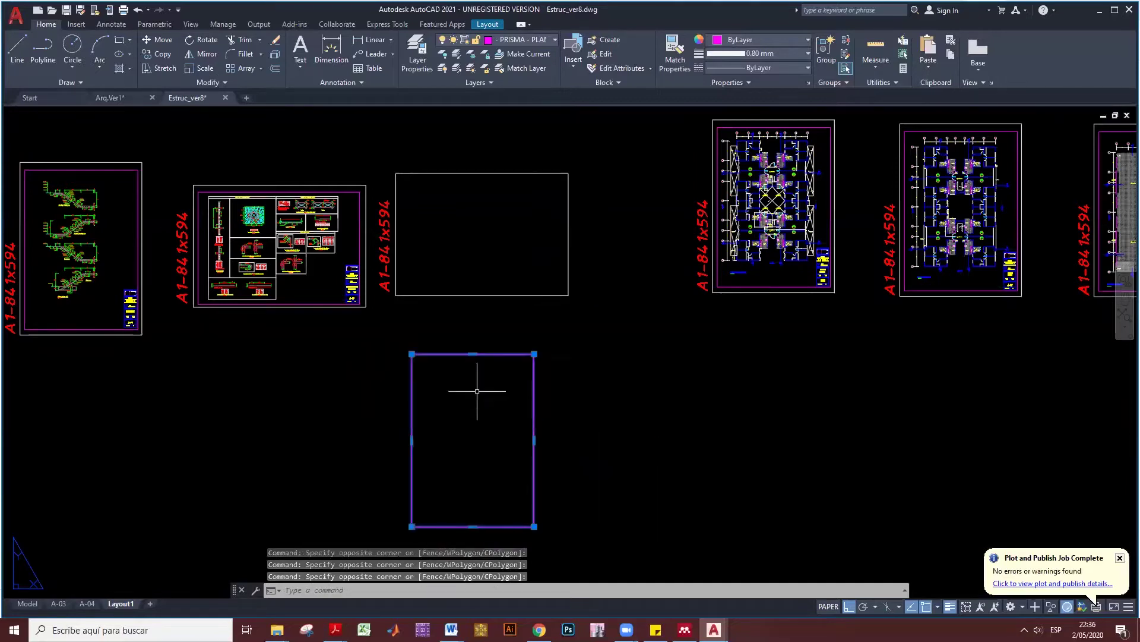
Create a rectangular viewport from the rectangle's top-left to bottom-right corner.
click(489, 25)
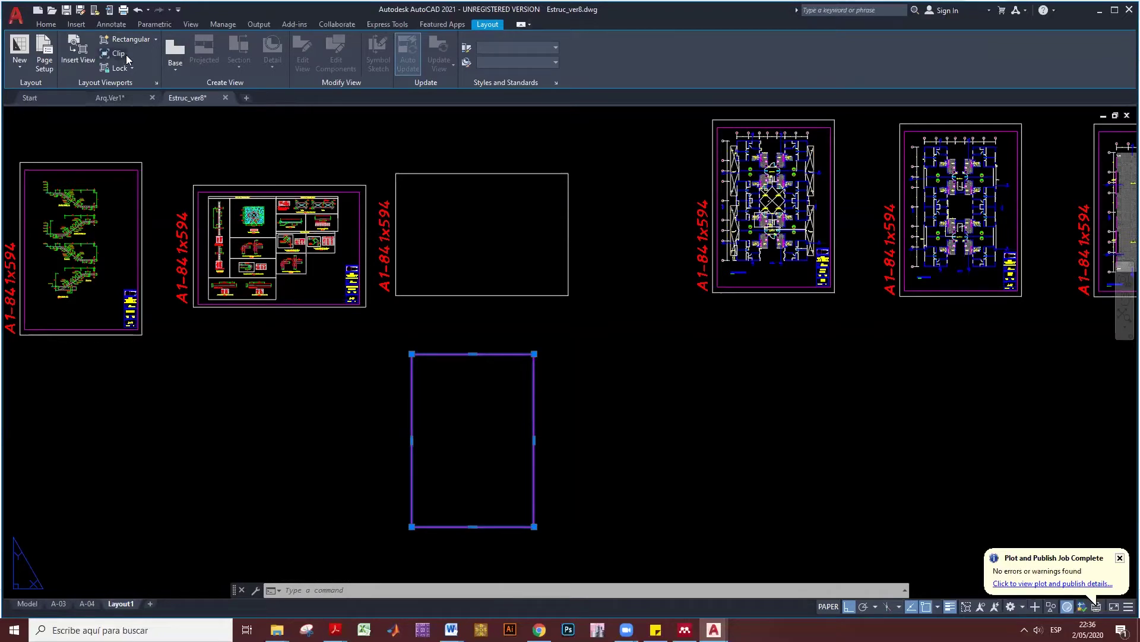
click(120, 38)
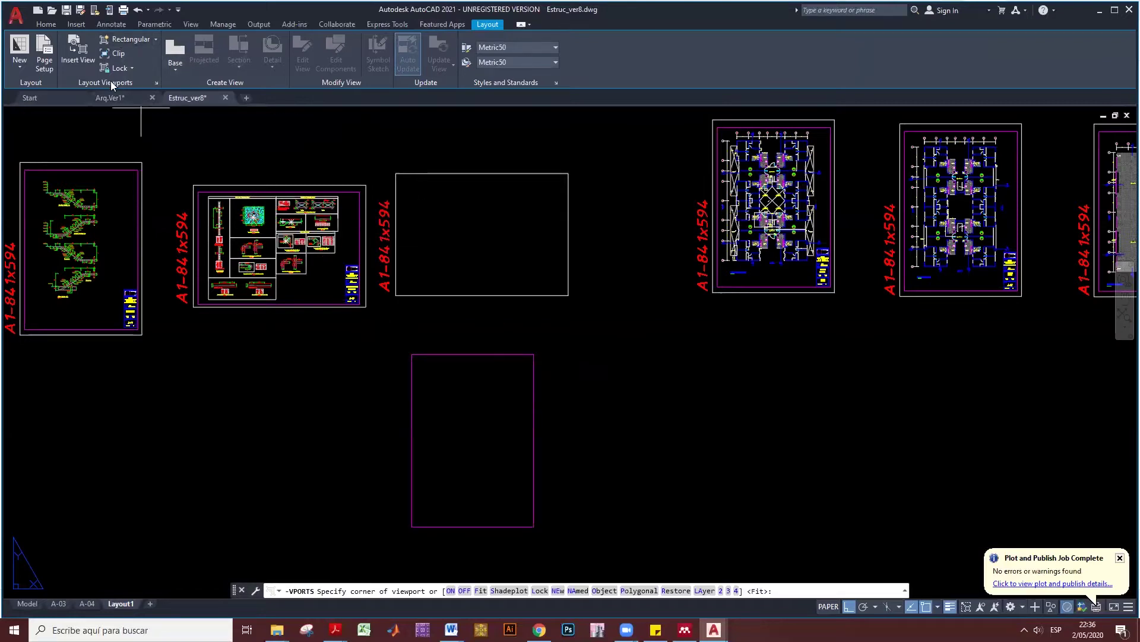
click(411, 355)
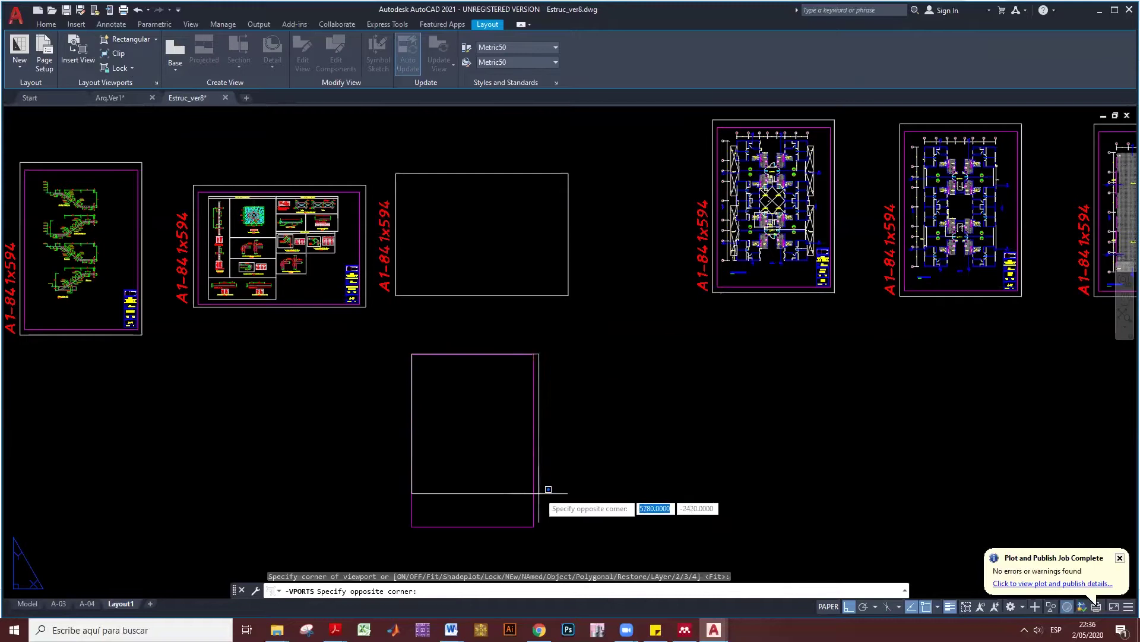
click(533, 527)
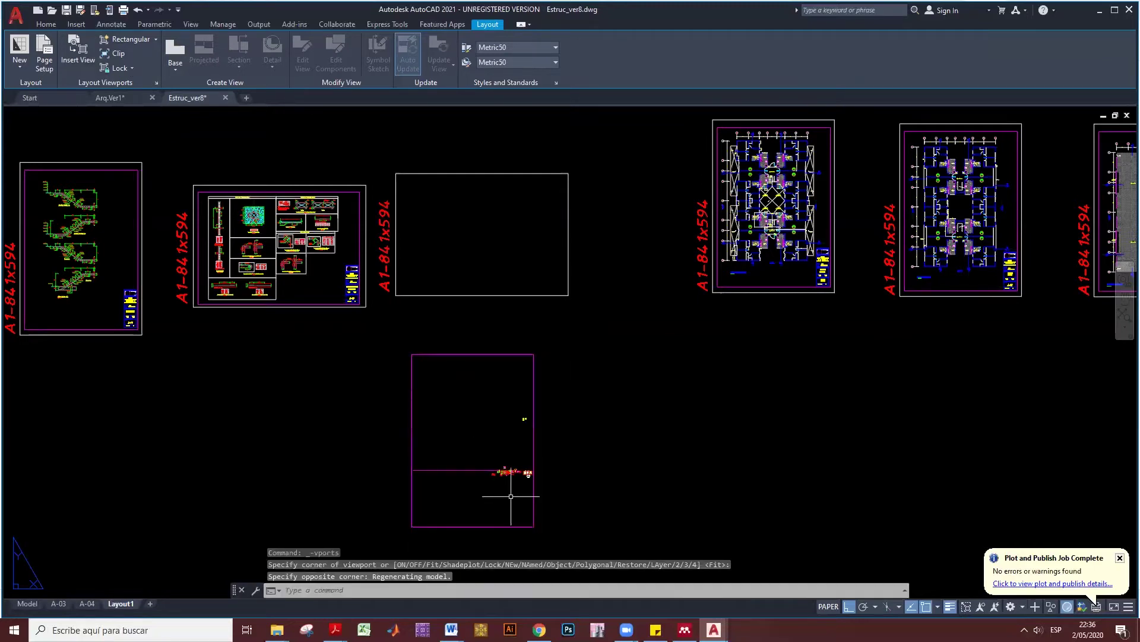
Activate the viewport and zoom and pan to frame a building floor plan.
scroll(504, 467, up, 2)
middle_drag(502, 466, 451, 417)
double_click(451, 418)
scroll(345, 386, up, 2)
scroll(387, 413, up, 2)
scroll(395, 344, up, 2)
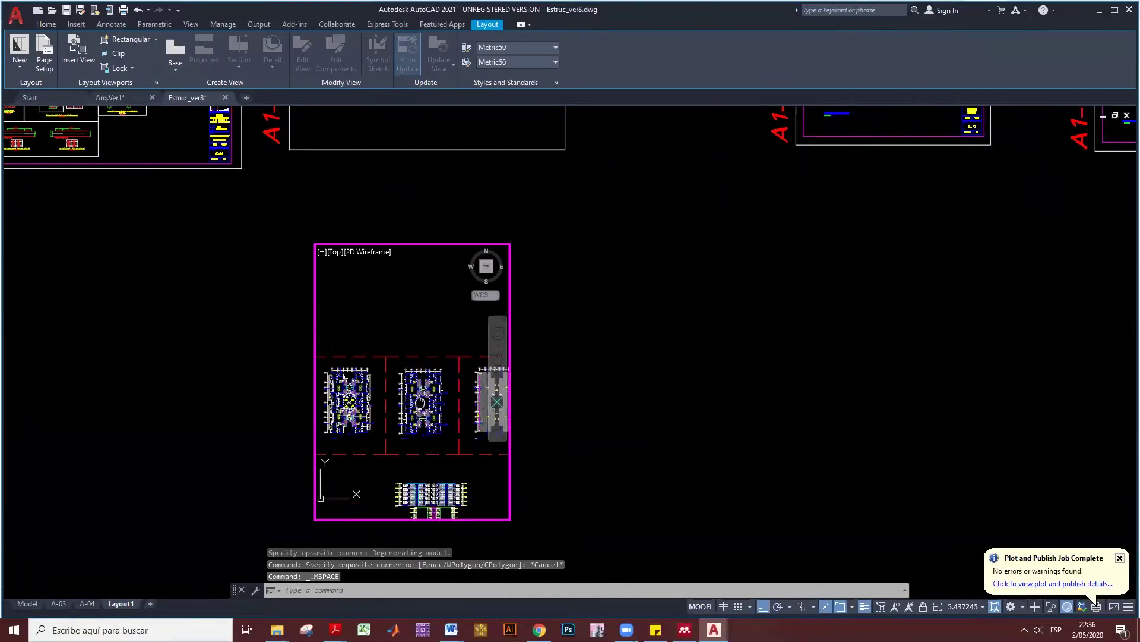
scroll(419, 434, up, 2)
scroll(419, 435, up, 1)
scroll(419, 434, up, 1)
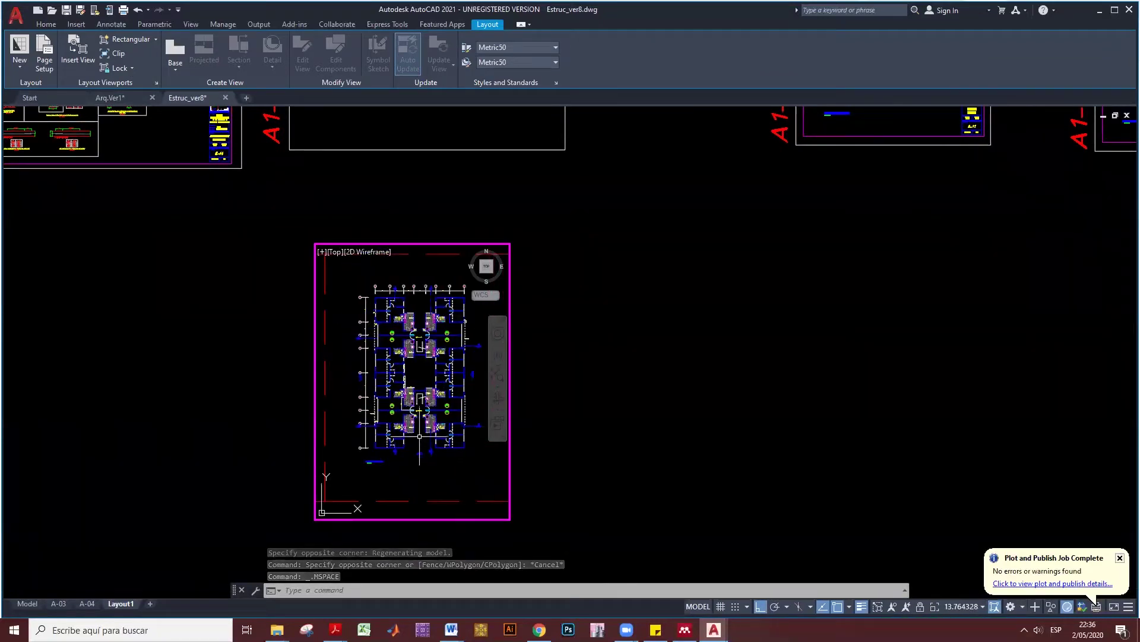
middle_drag(422, 441, 412, 435)
scroll(414, 445, down, 1)
scroll(413, 445, up, 1)
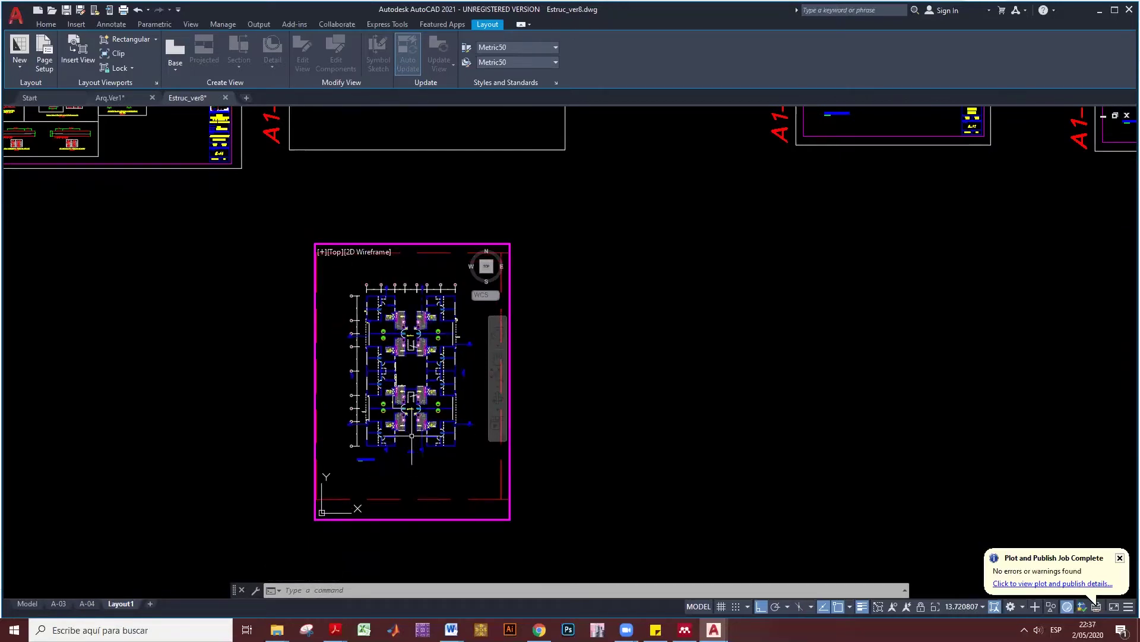
Zoom the viewport by scale factor 1000/75 and shift the plan down.
text(zo)
key(Return)
text(s)
key(Return)
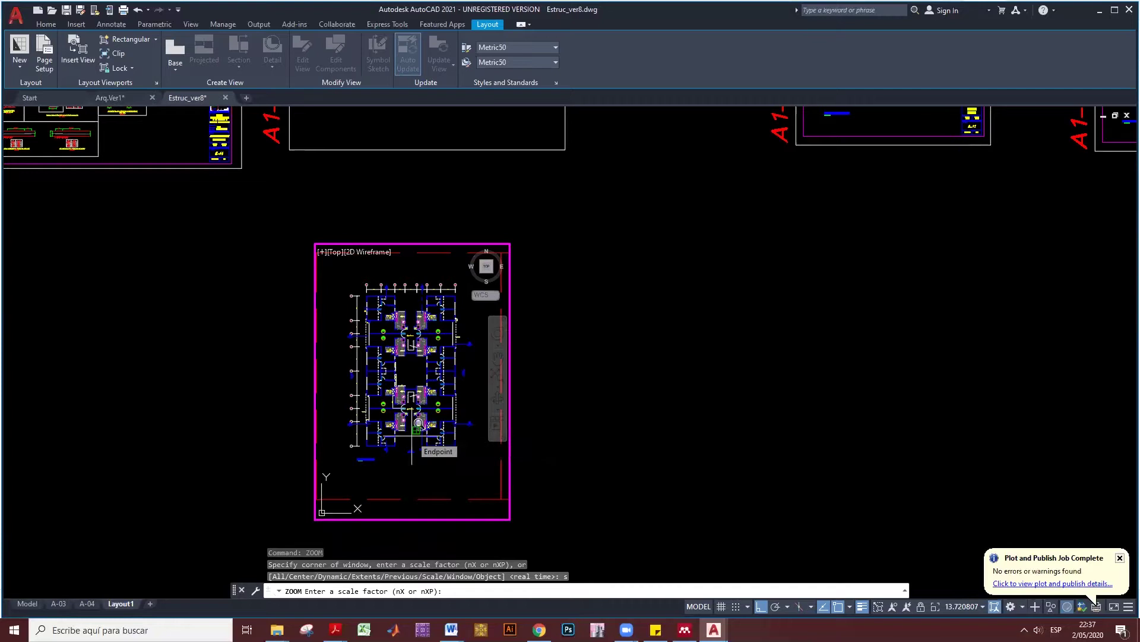
text(1000/75)
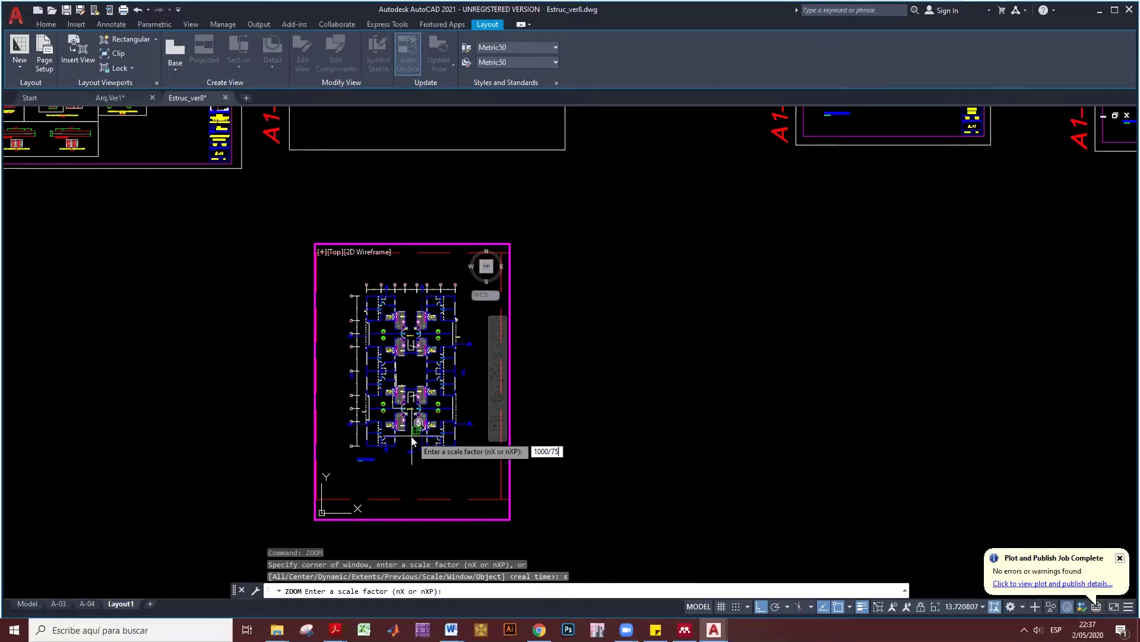
key(Return)
middle_drag(411, 435, 404, 441)
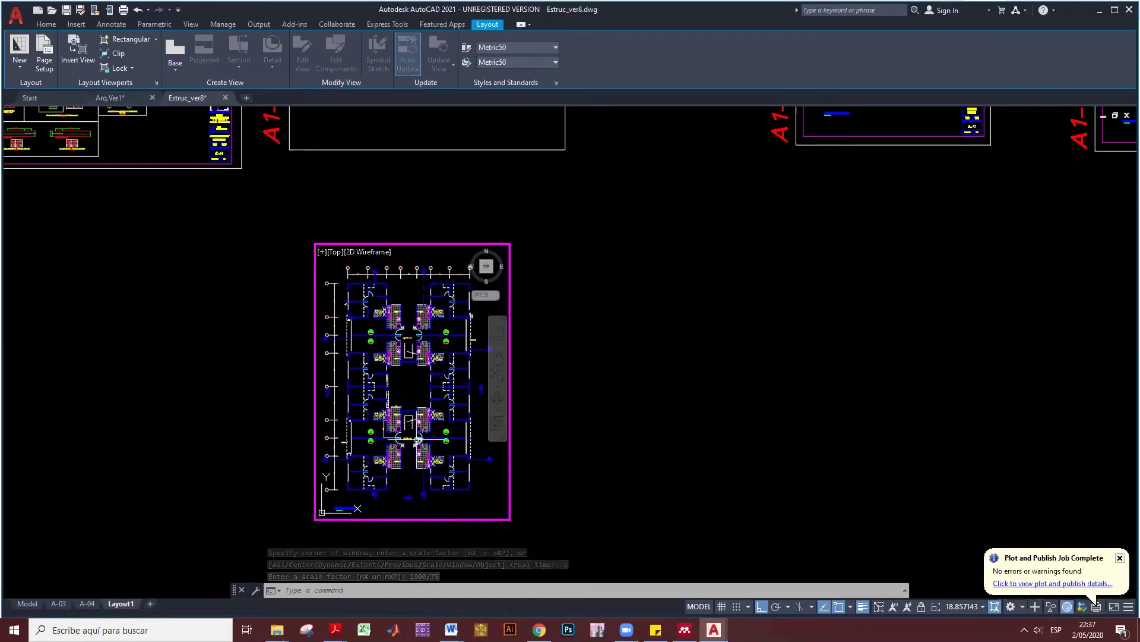
scroll(402, 405, down, 1)
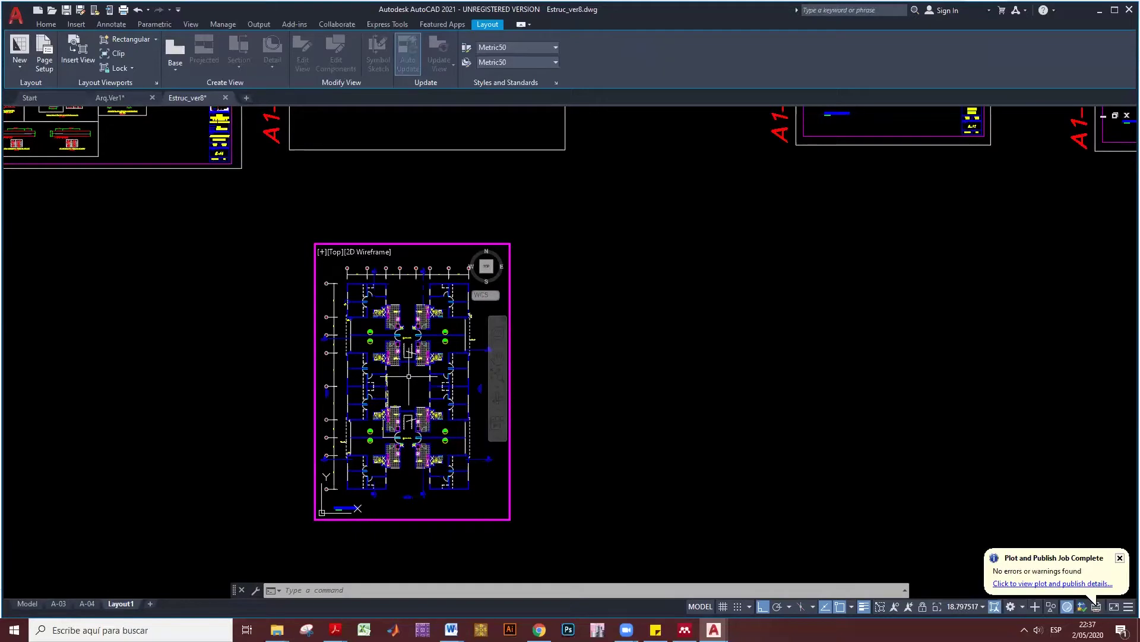
Cancel a stray SCALE command and re-zoom the viewport at 1000/50.
text(scal)
key(Return)
text(z)
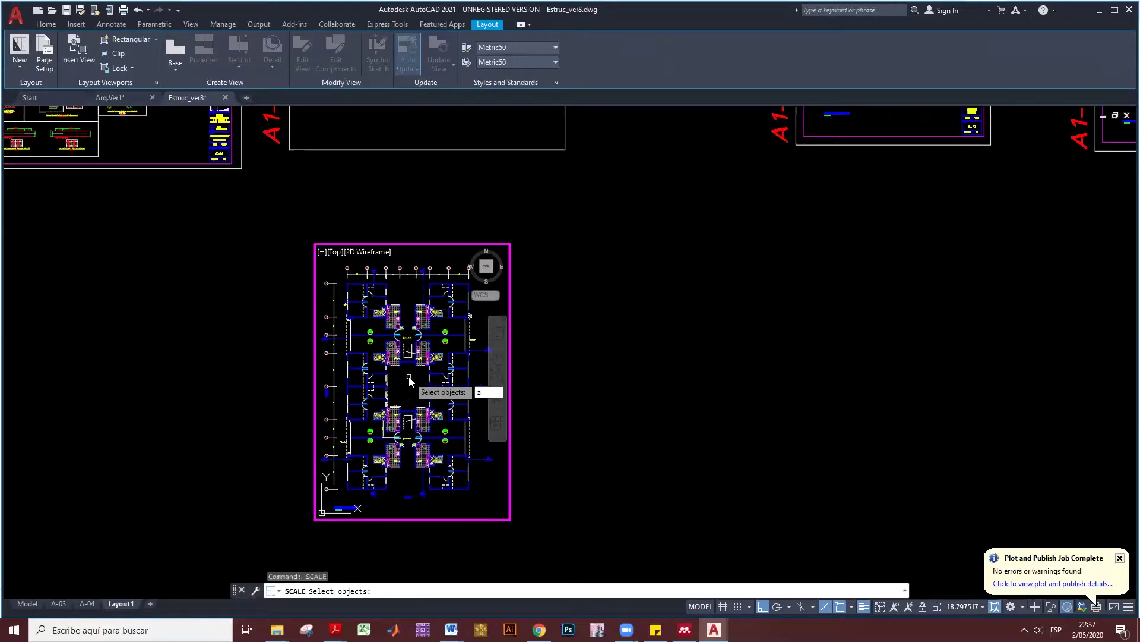
key(Escape)
key(Escape)
text(z)
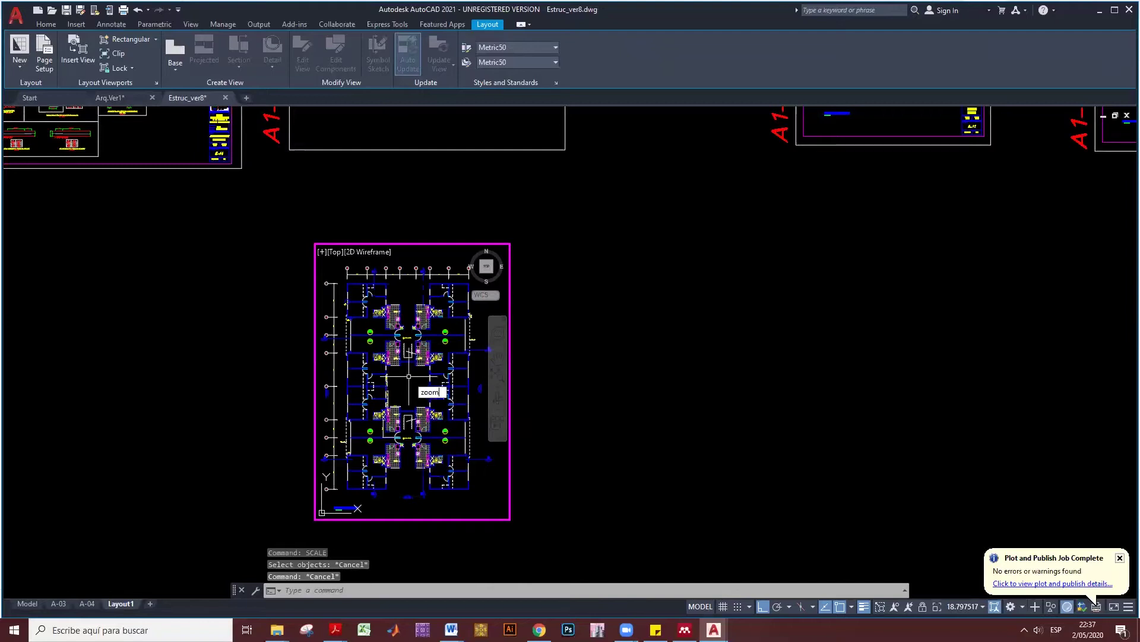
key(Return)
text(s)
key(Return)
text(1000/50)
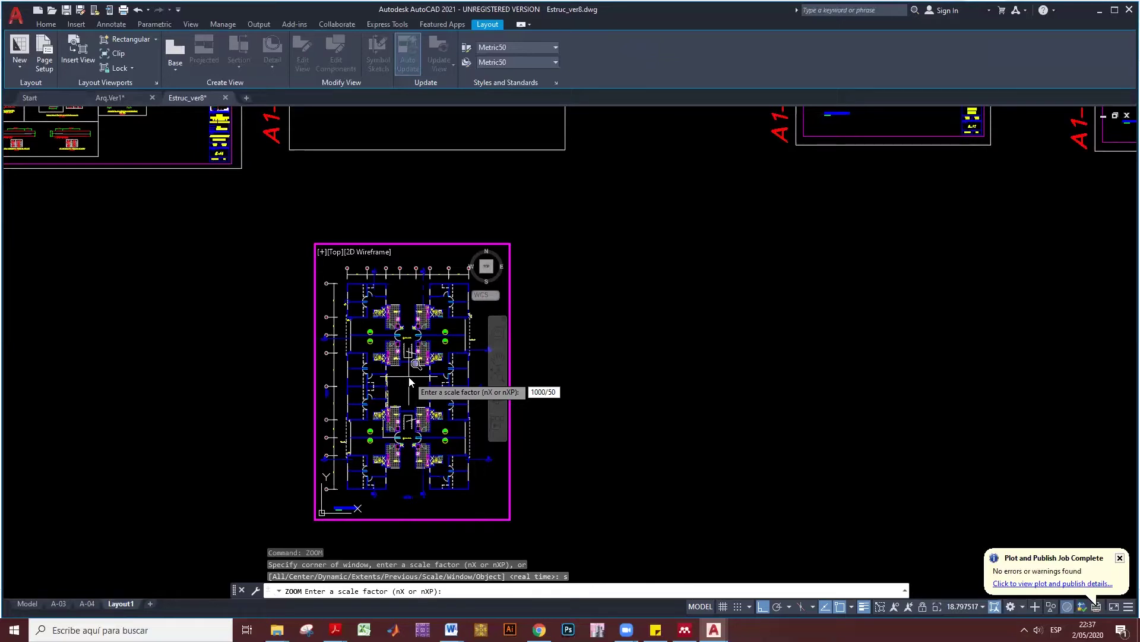
key(Return)
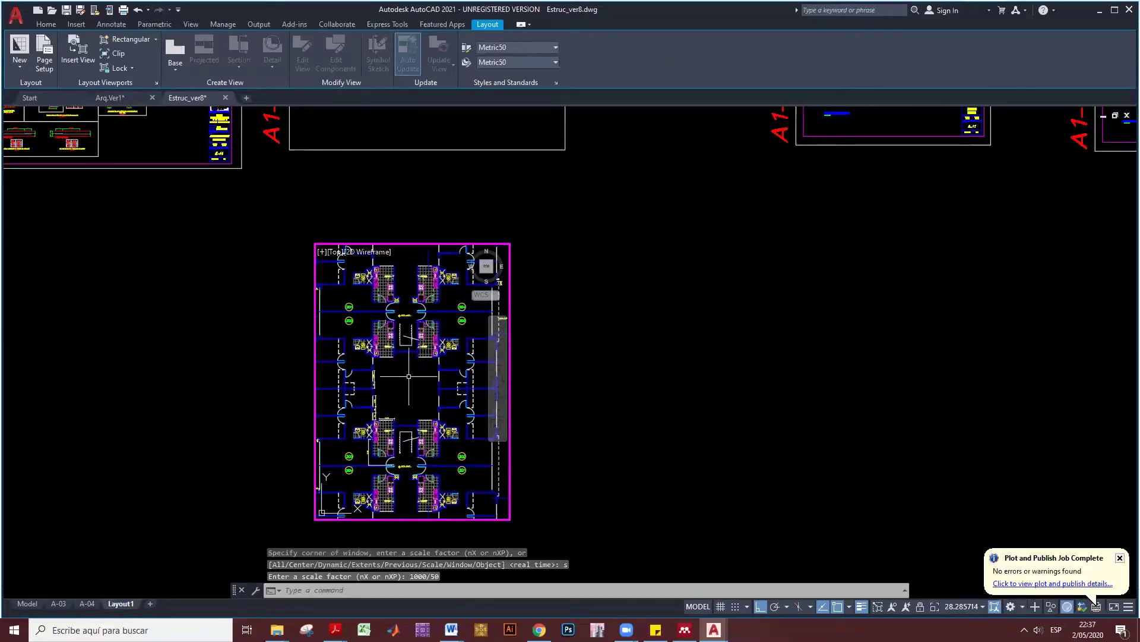
Re-apply the 1000/75 zoom scale and nudge the plan into place.
scroll(416, 377, down, 1)
text(s)
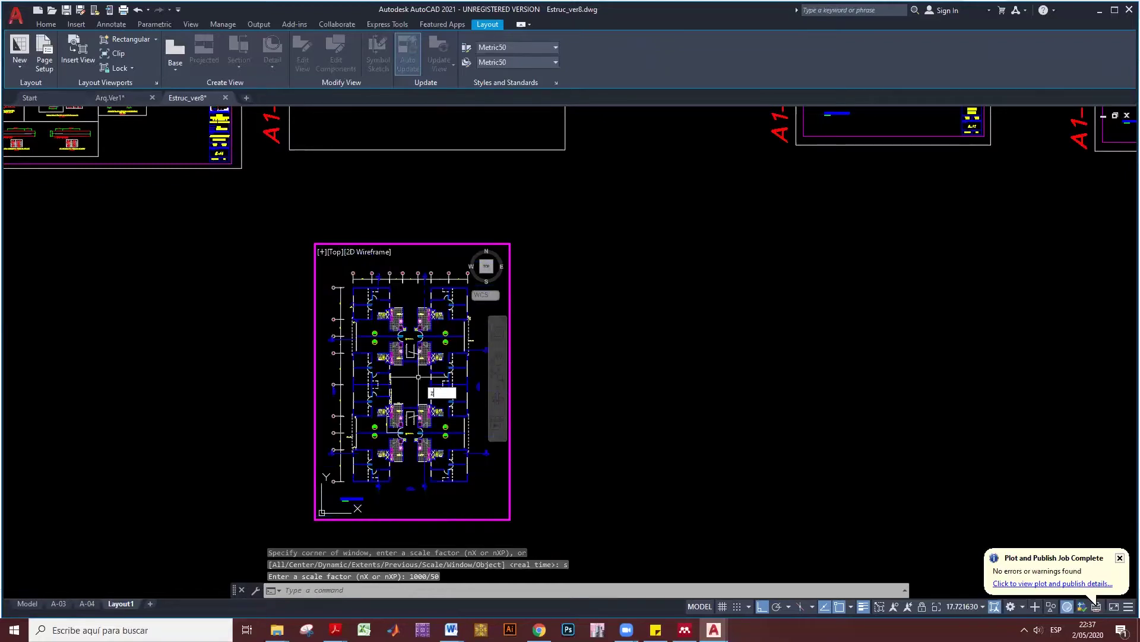
key(Return)
text(s)
key(Return)
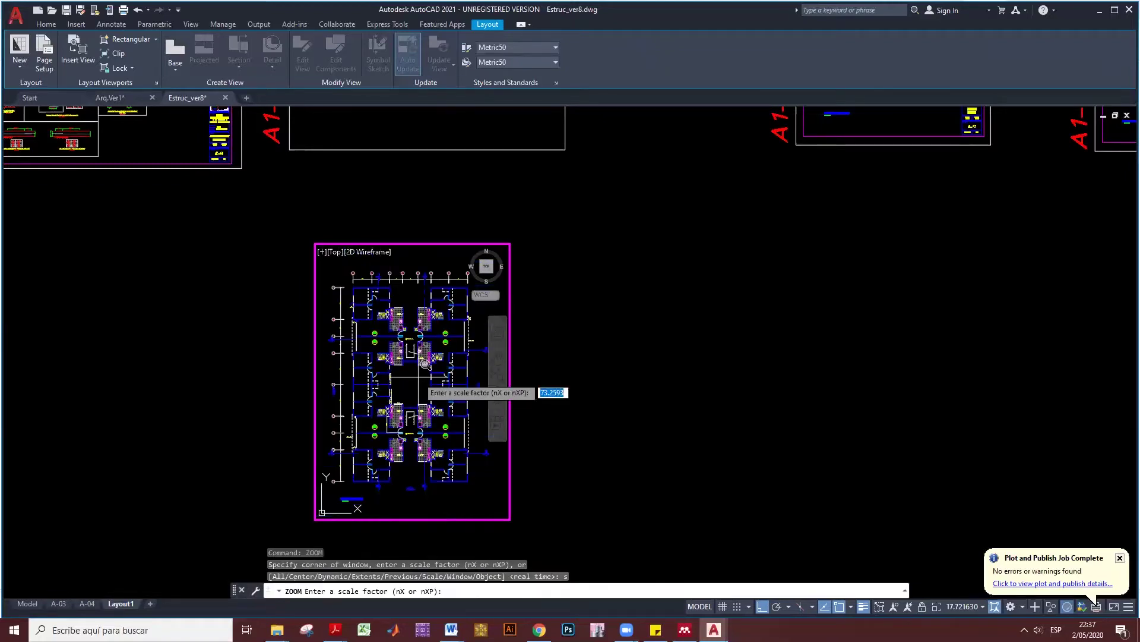
text(1000/75)
key(Return)
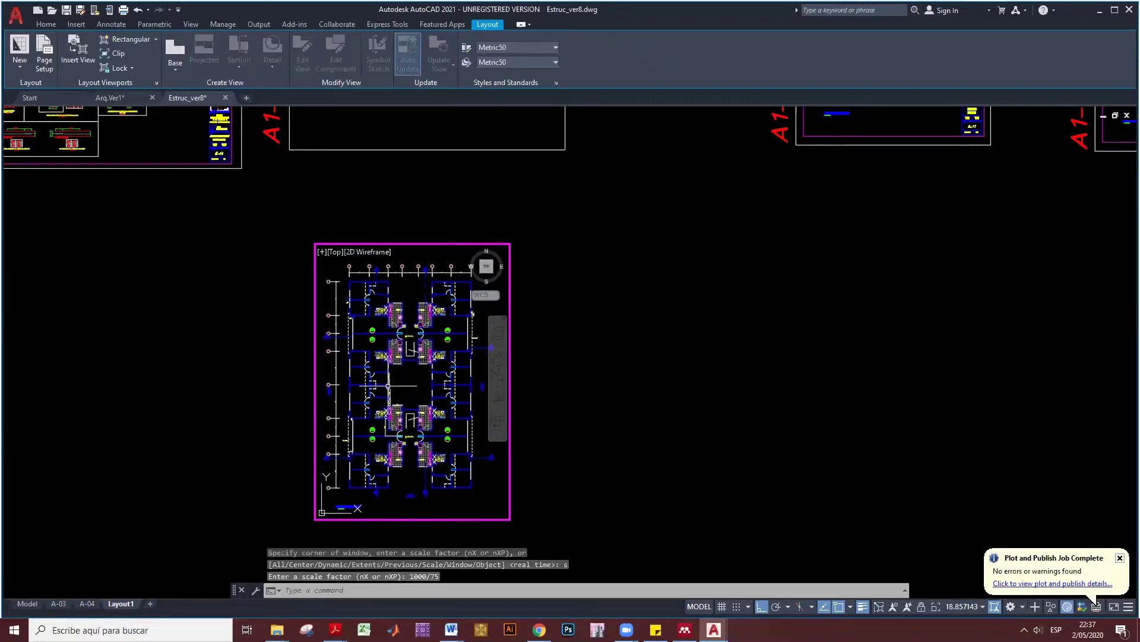
middle_drag(387, 386, 385, 385)
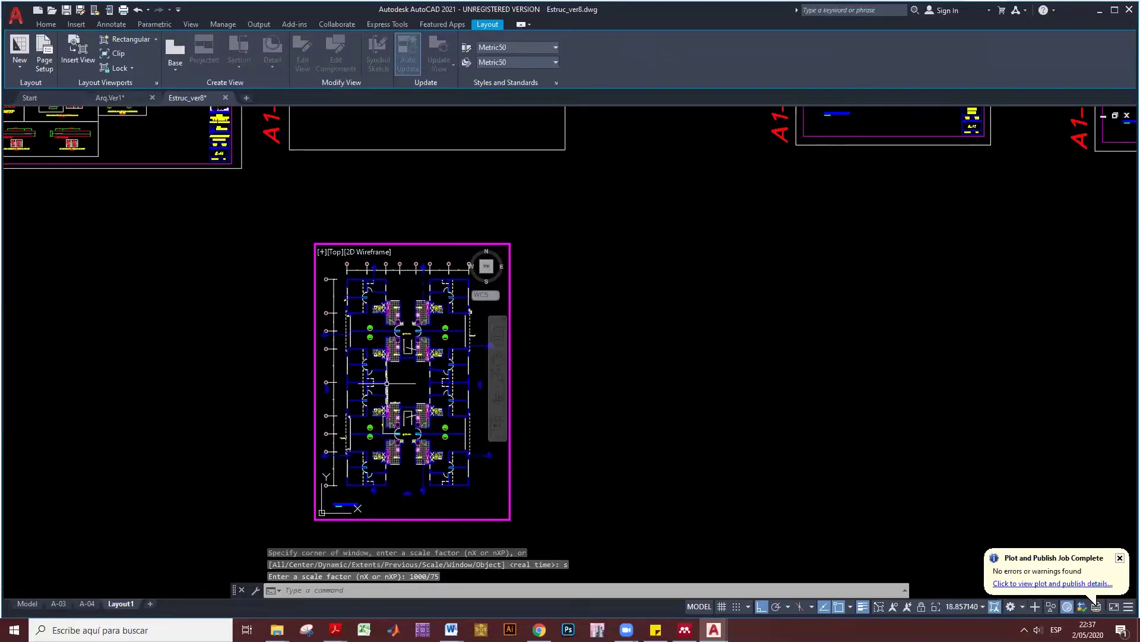
Return to paper space and recentre the layout view on the new sheet.
double_click(563, 413)
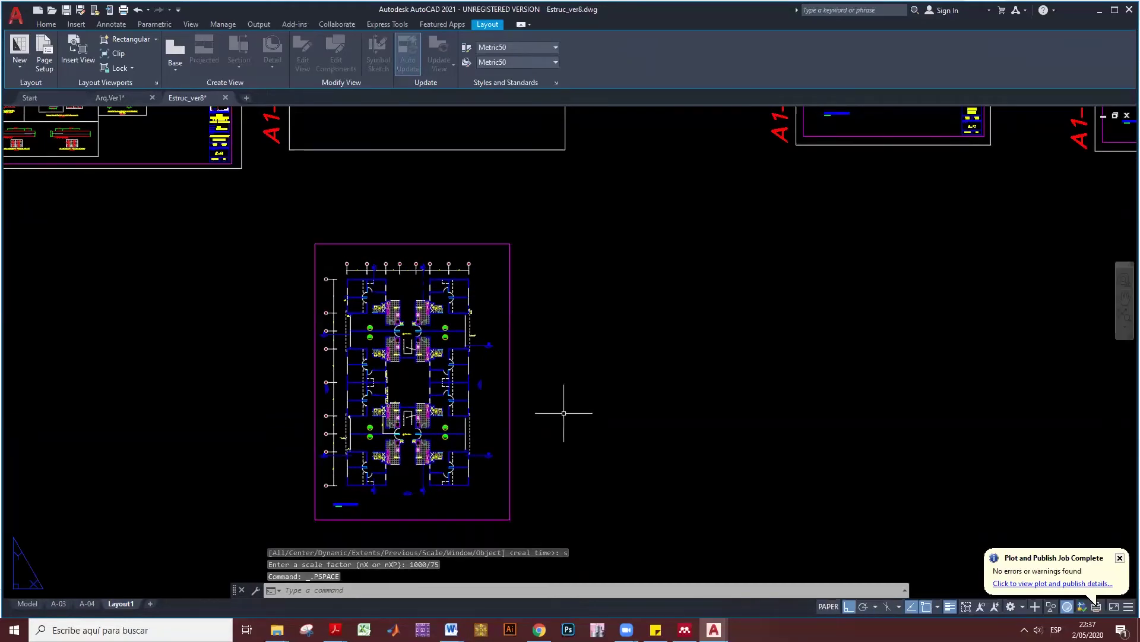
middle_drag(564, 411, 568, 367)
scroll(392, 357, up, 3)
scroll(480, 414, down, 4)
scroll(473, 416, up, 1)
scroll(473, 415, up, 2)
scroll(487, 410, down, 2)
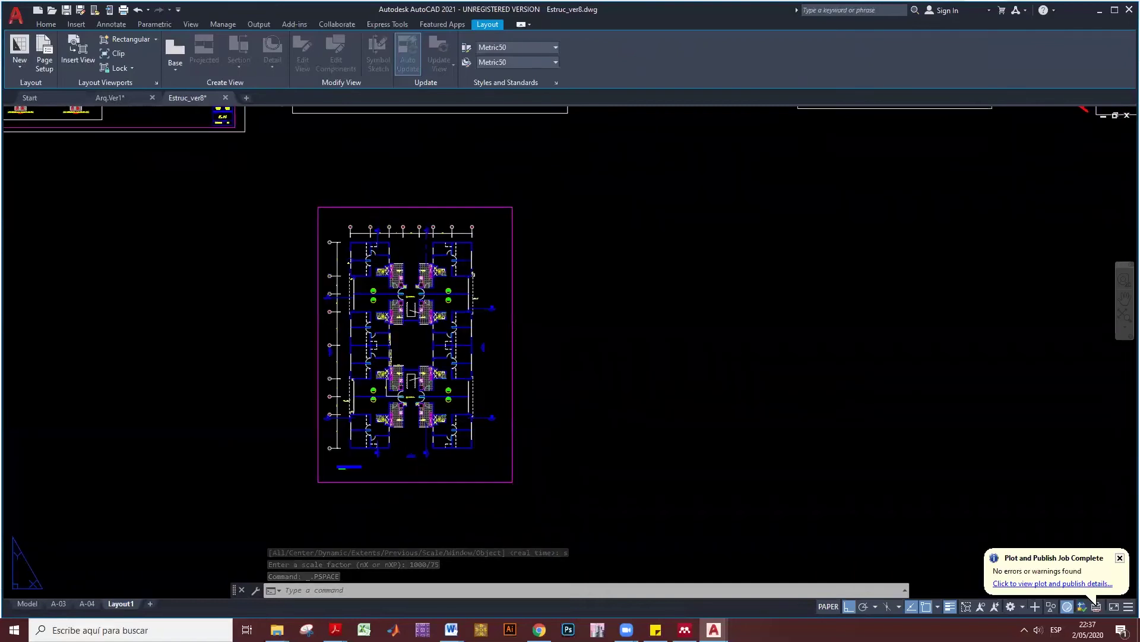
scroll(600, 386, down, 6)
scroll(600, 397, up, 4)
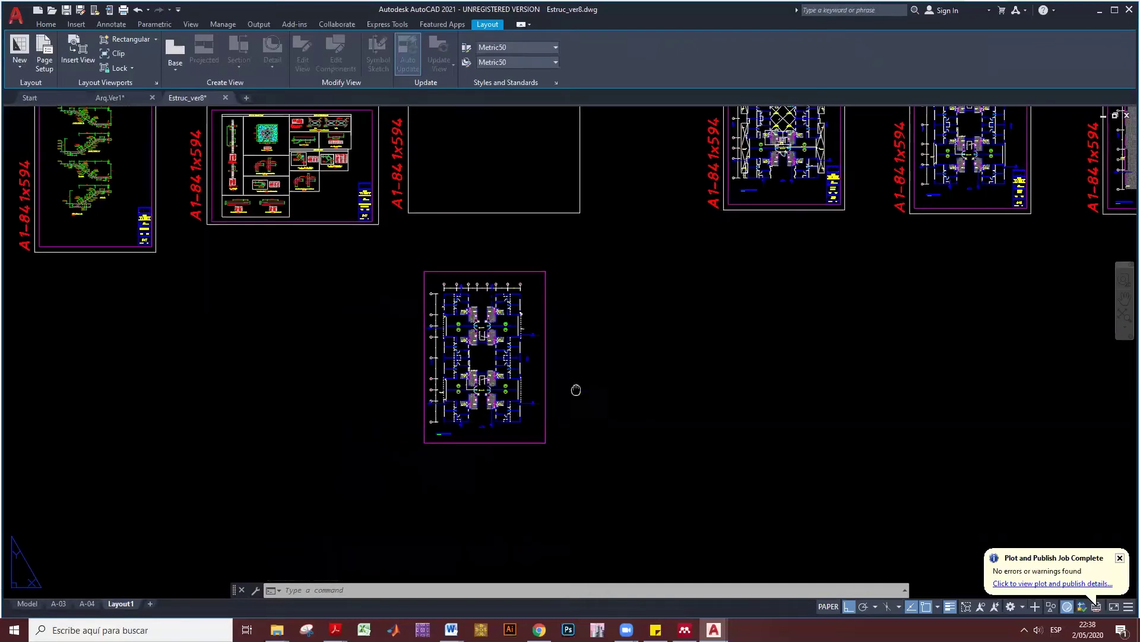
scroll(553, 386, up, 2)
middle_drag(523, 382, 520, 390)
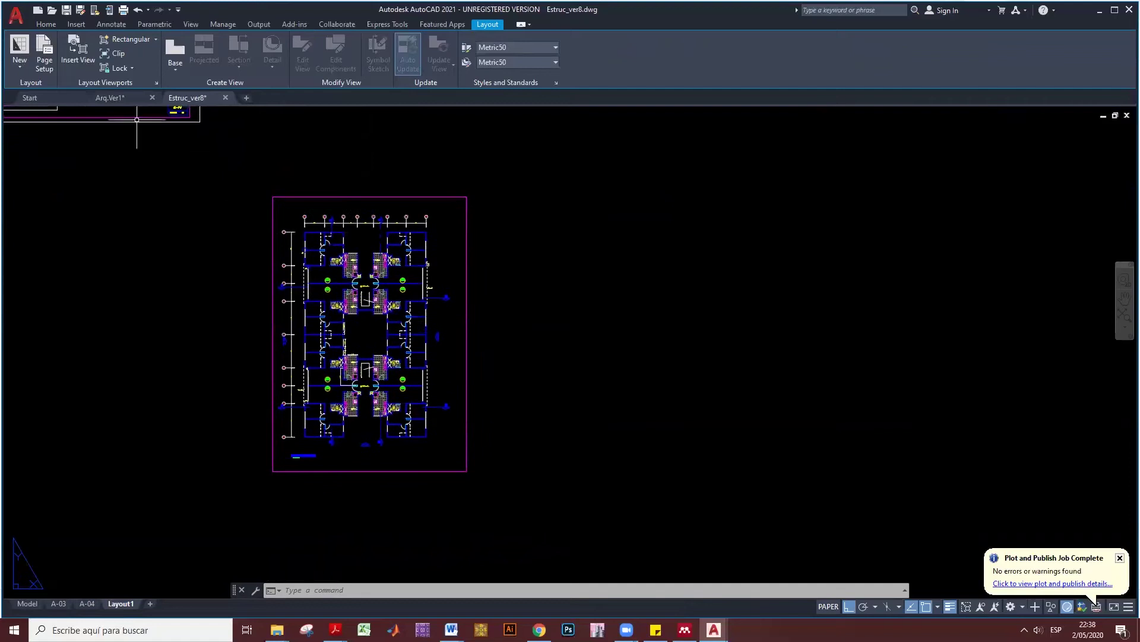
Set up a single-sheet plot on ISO A1 (841 x 594) paper, keeping landscape.
click(124, 11)
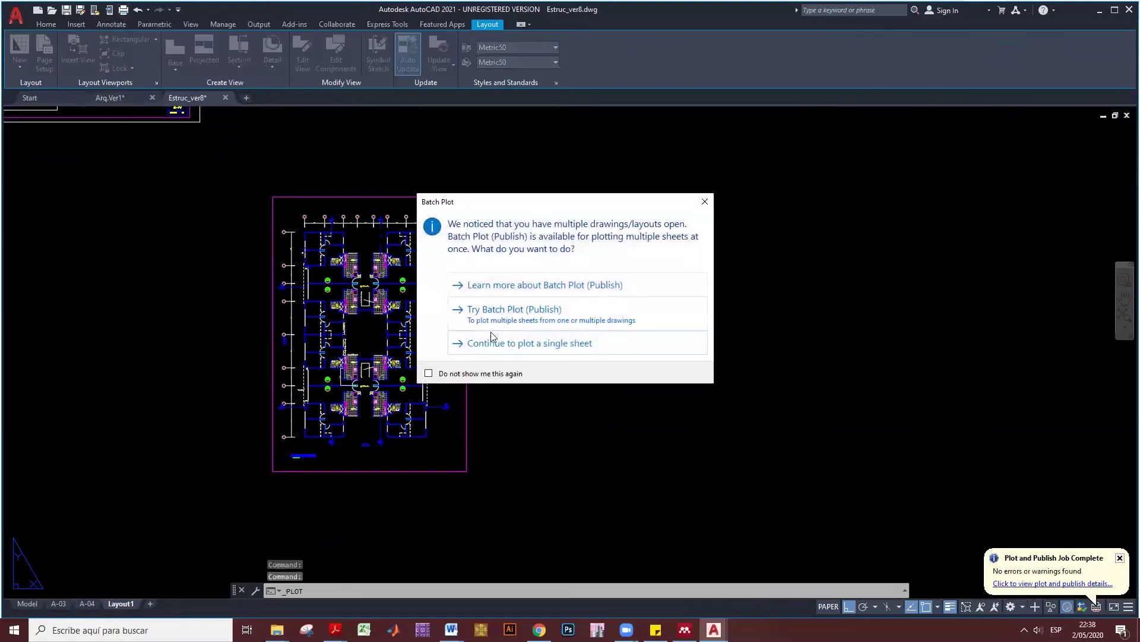
click(494, 343)
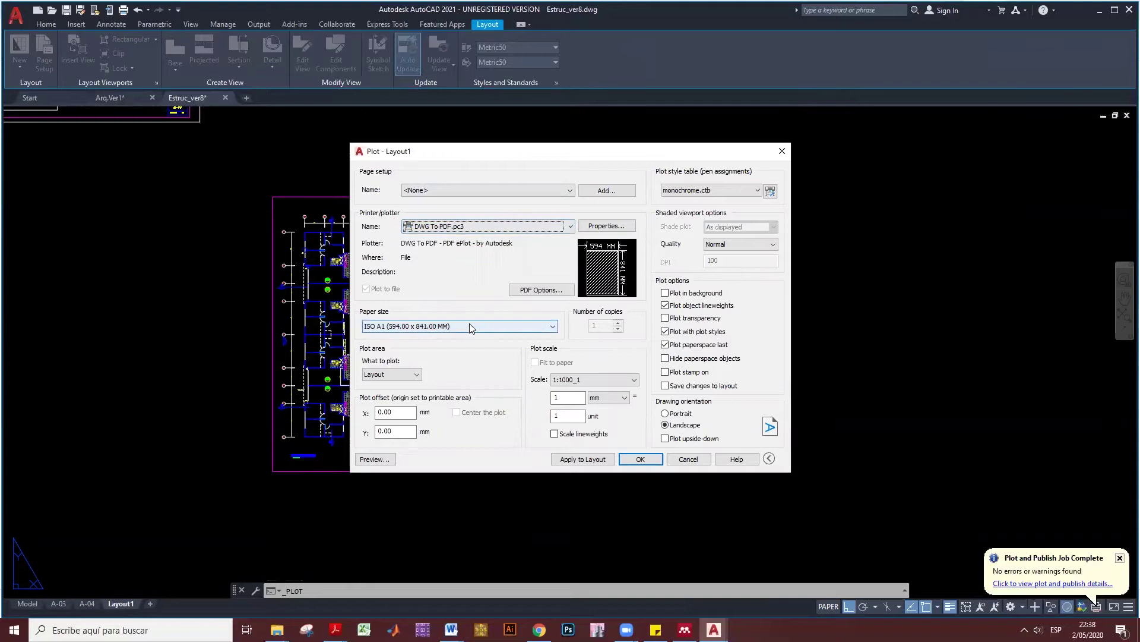
drag(450, 158, 596, 170)
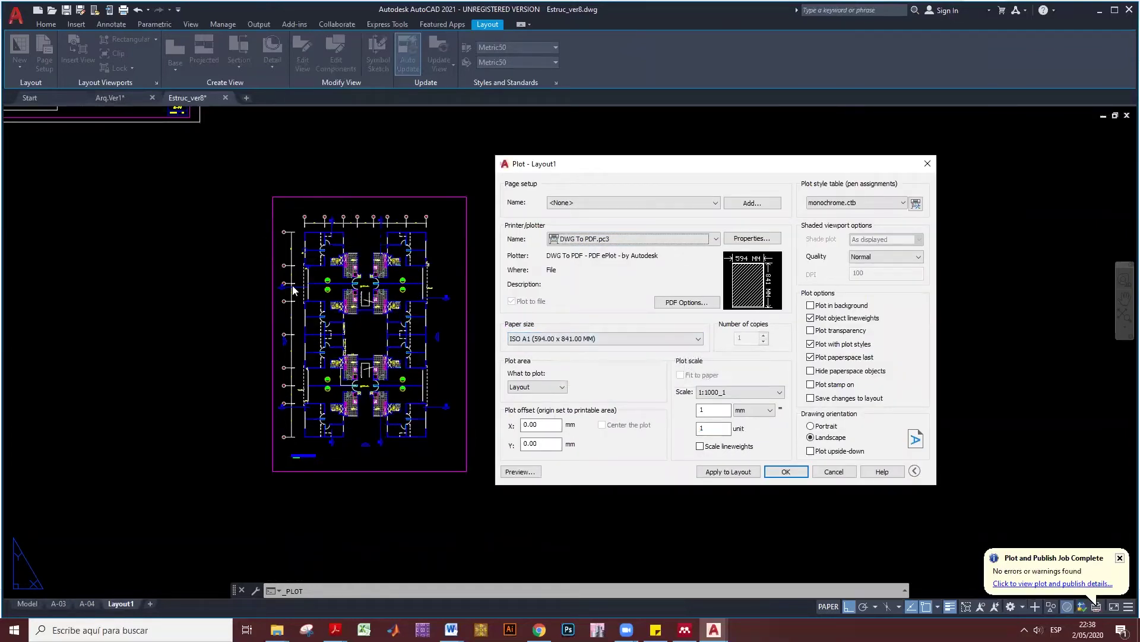
click(533, 341)
scroll(546, 357, up, 1)
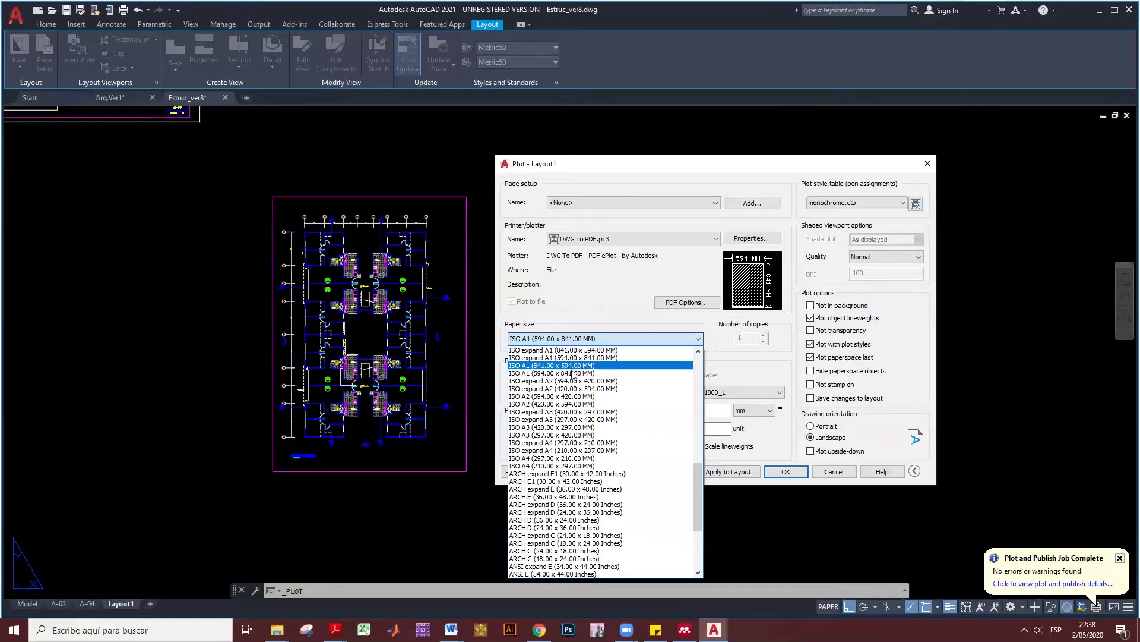
click(570, 365)
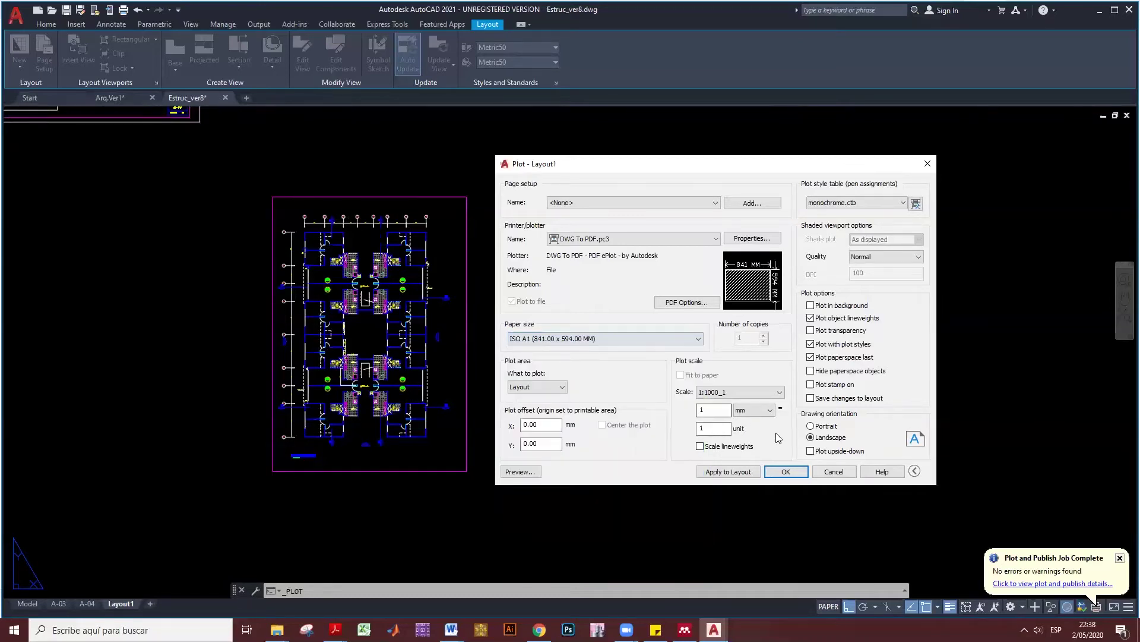
click(811, 426)
click(824, 439)
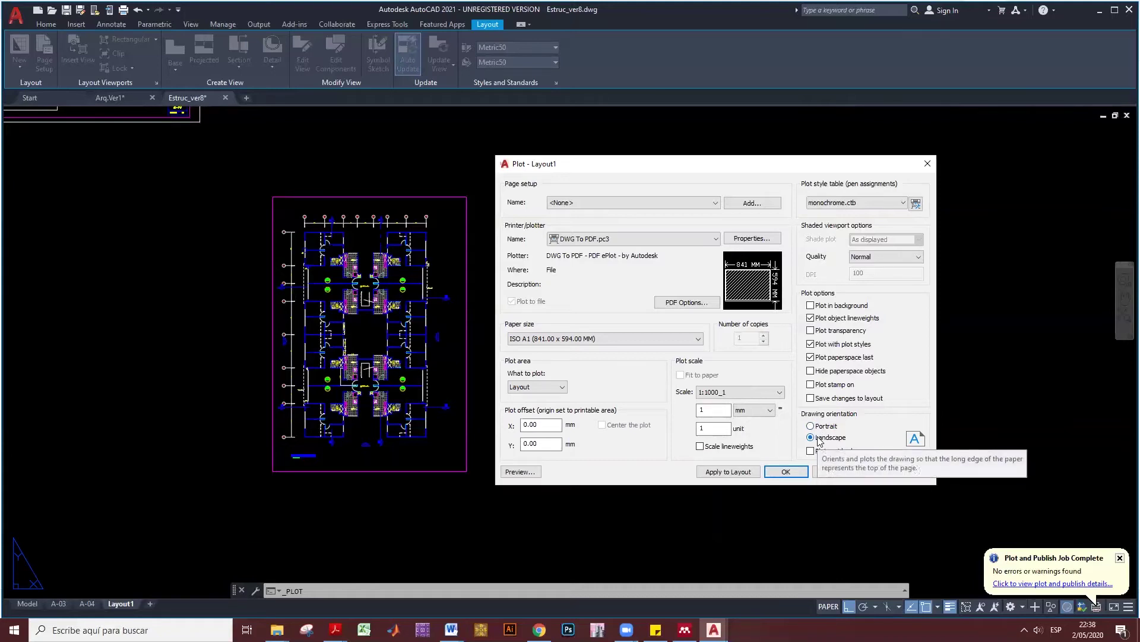
Set the plot area to Window and pick its first corner at the viewport's top-left.
click(561, 387)
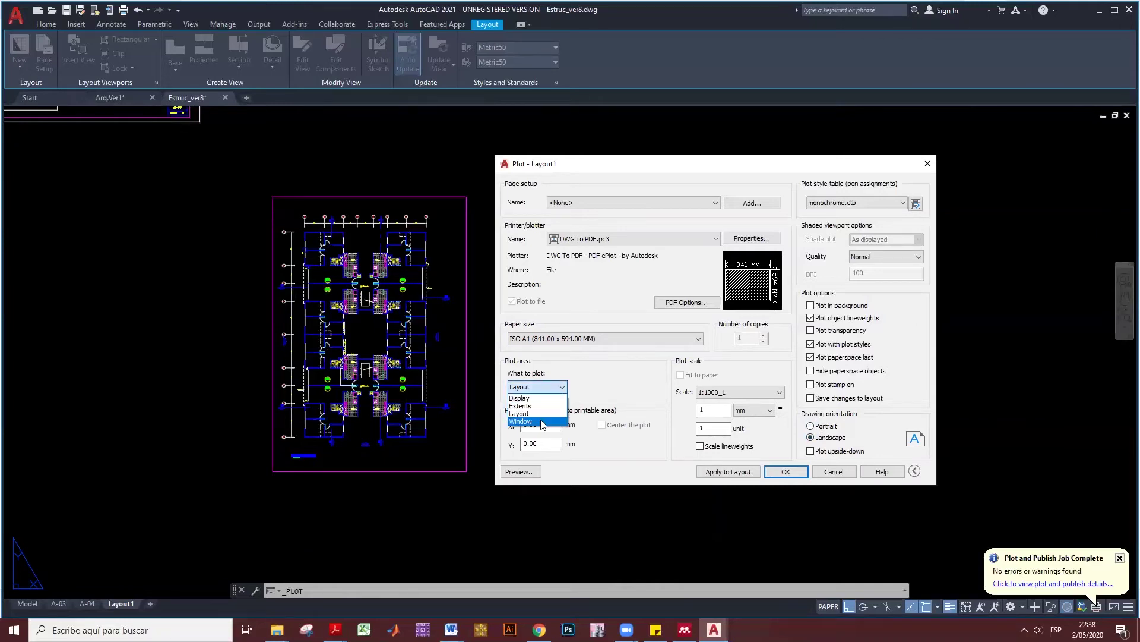
click(541, 421)
click(272, 196)
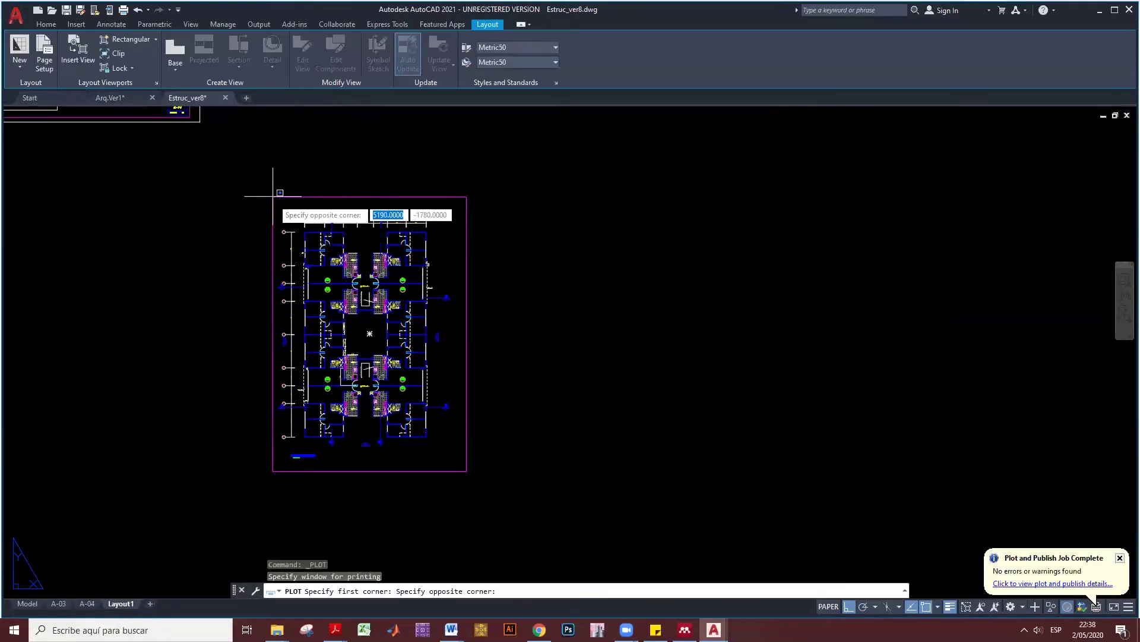
Pick the window's bottom-right corner, centre the plot, choose portrait, and preview.
click(467, 471)
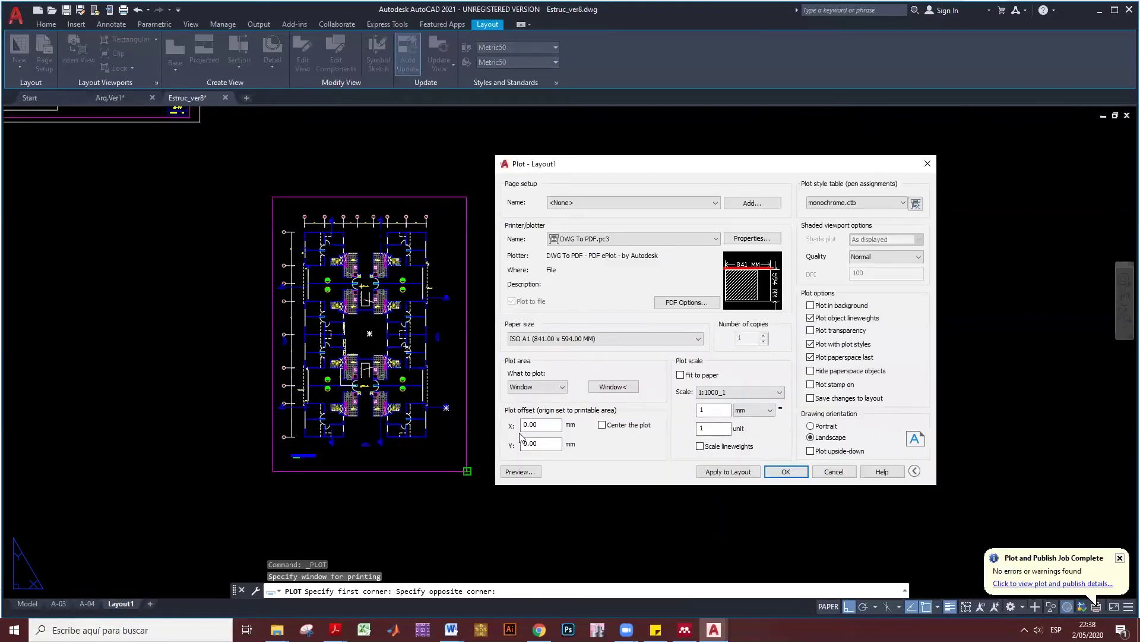
click(602, 425)
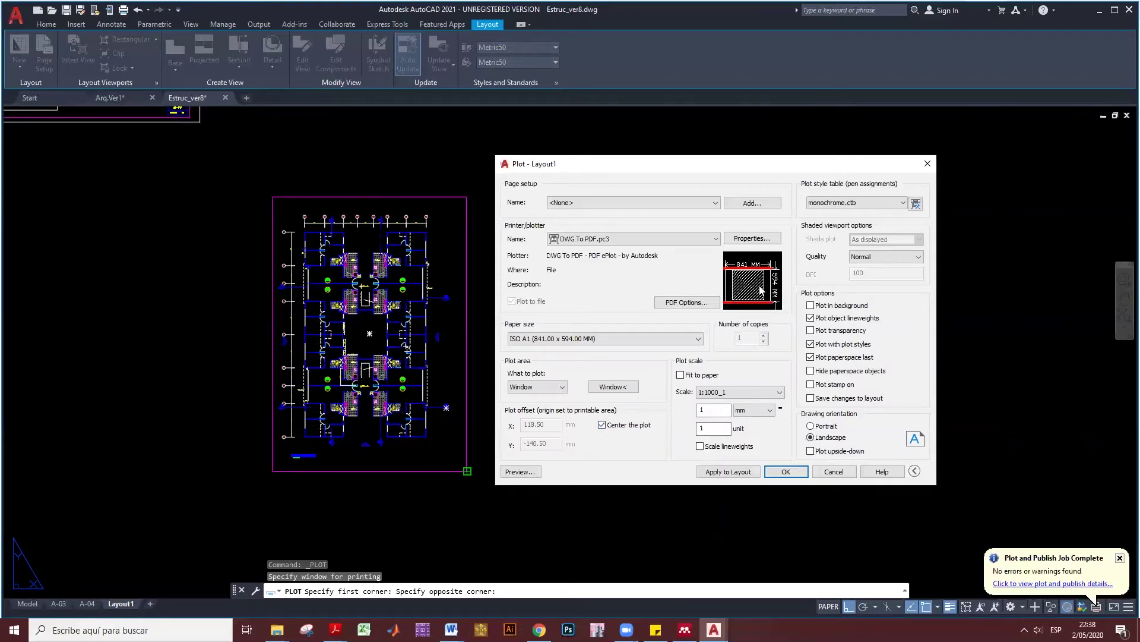
click(824, 428)
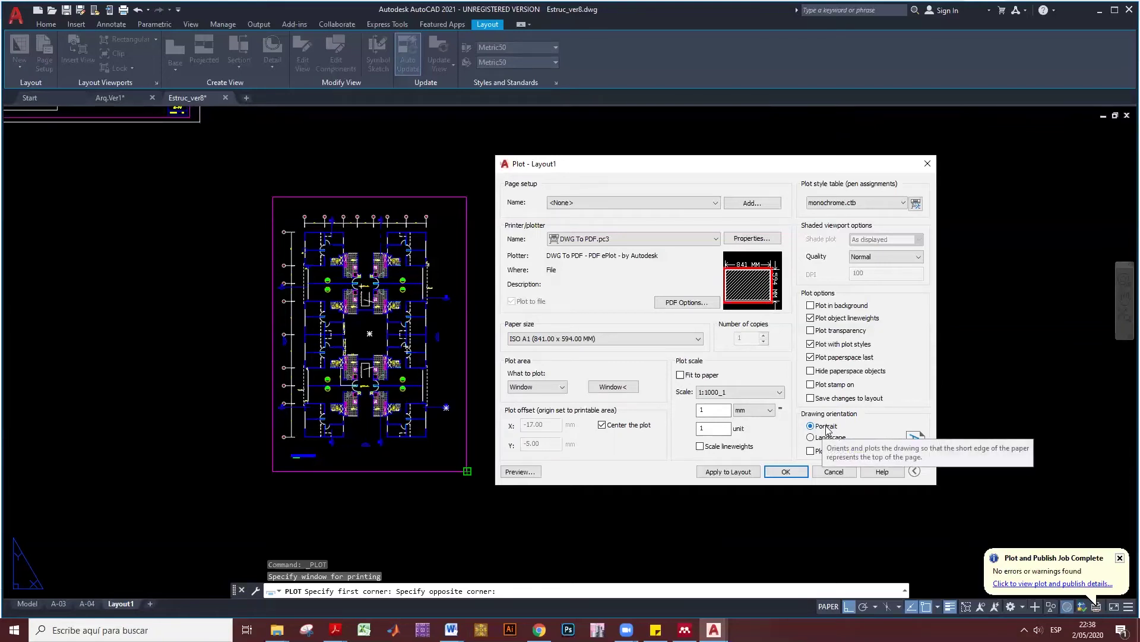
click(713, 425)
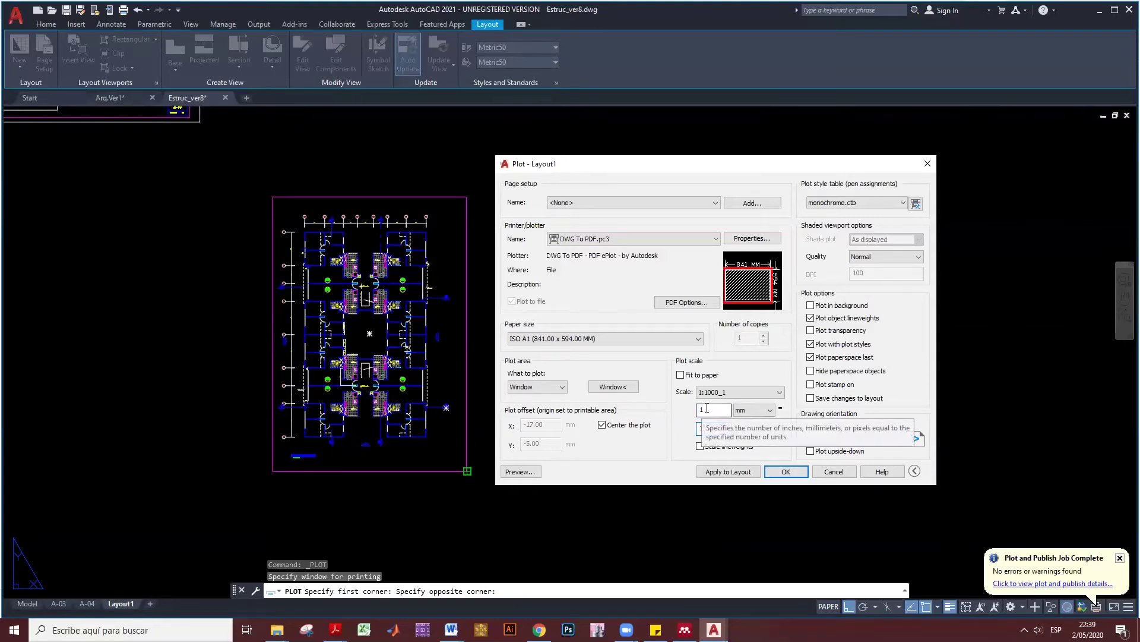
click(522, 471)
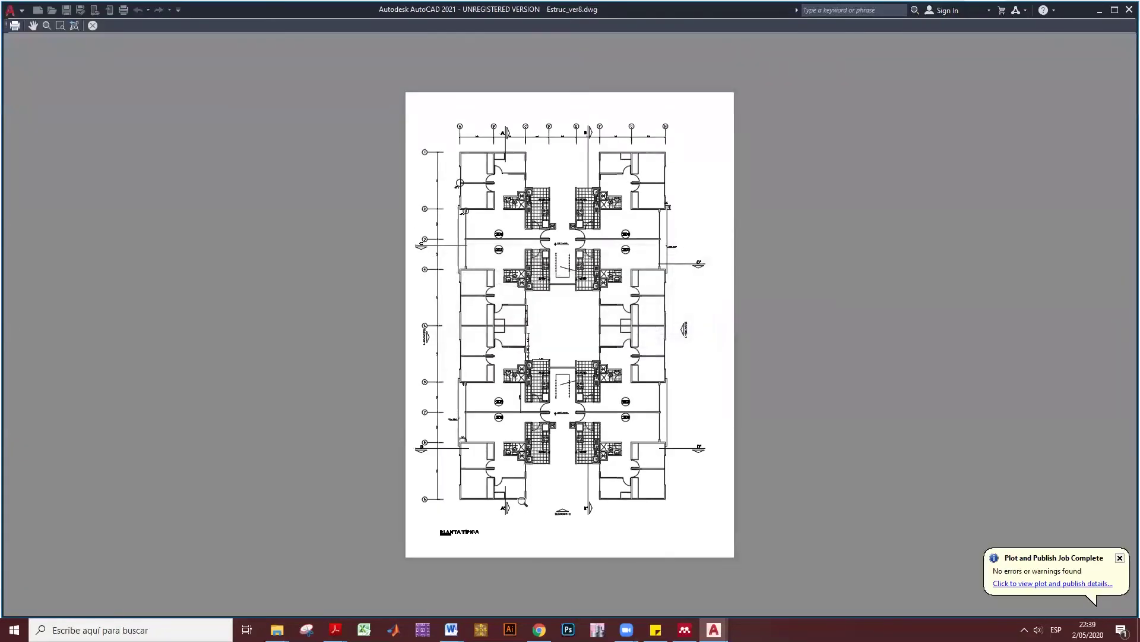
Zoom and pan the plot preview to inspect rooms 201–204, then close it.
scroll(523, 502, up, 1)
scroll(505, 517, up, 1)
scroll(535, 416, down, 2)
drag(568, 345, 539, 395)
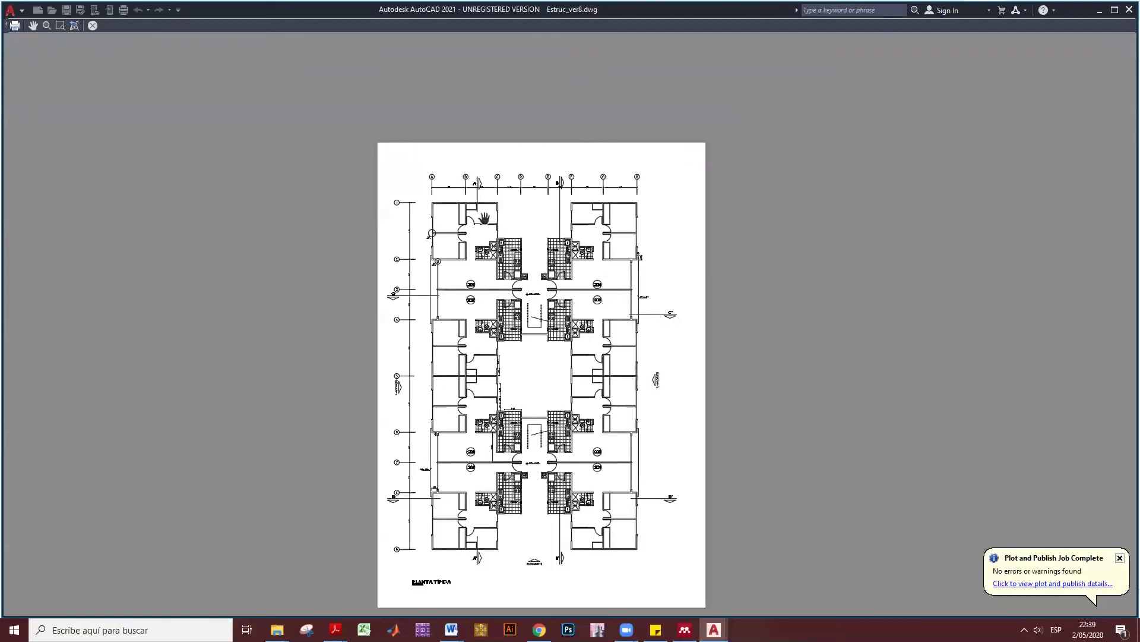
scroll(471, 209, up, 5)
scroll(471, 209, down, 2)
drag(596, 438, 494, 288)
scroll(494, 288, down, 5)
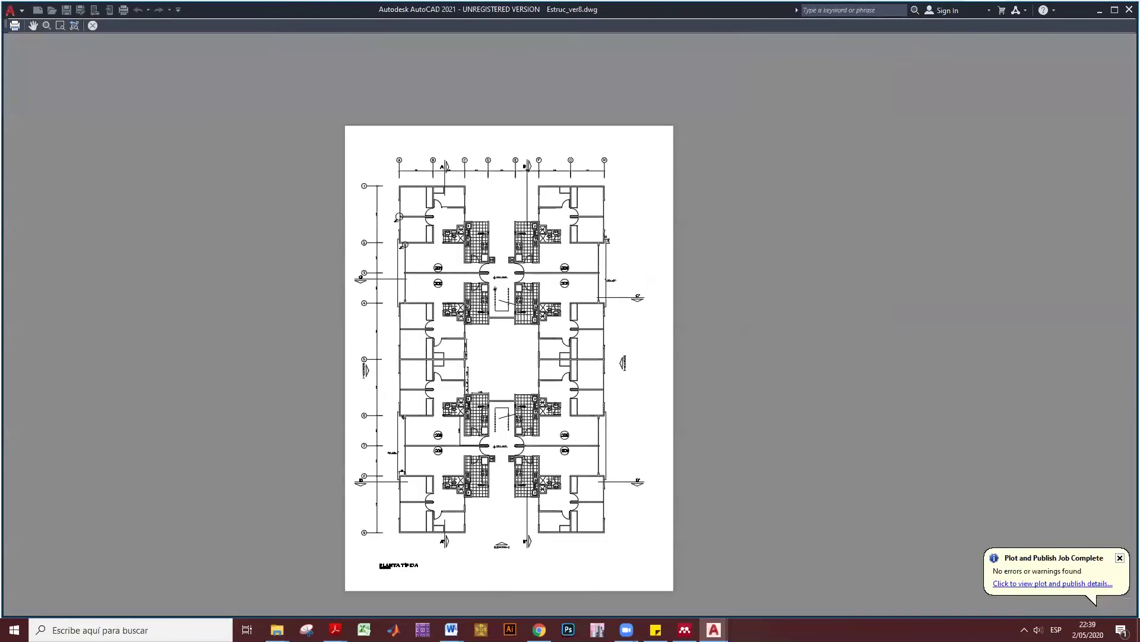
key(Escape)
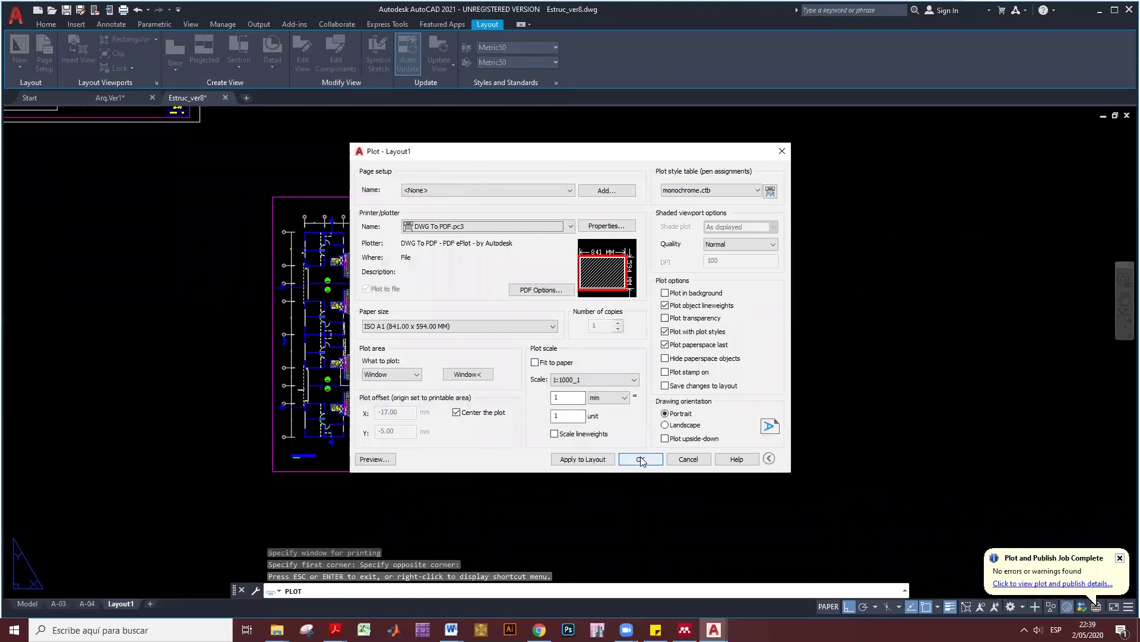
Plot and save Estruc_ver8-Layout1.pdf, then review it in Acrobat Reader.
click(641, 459)
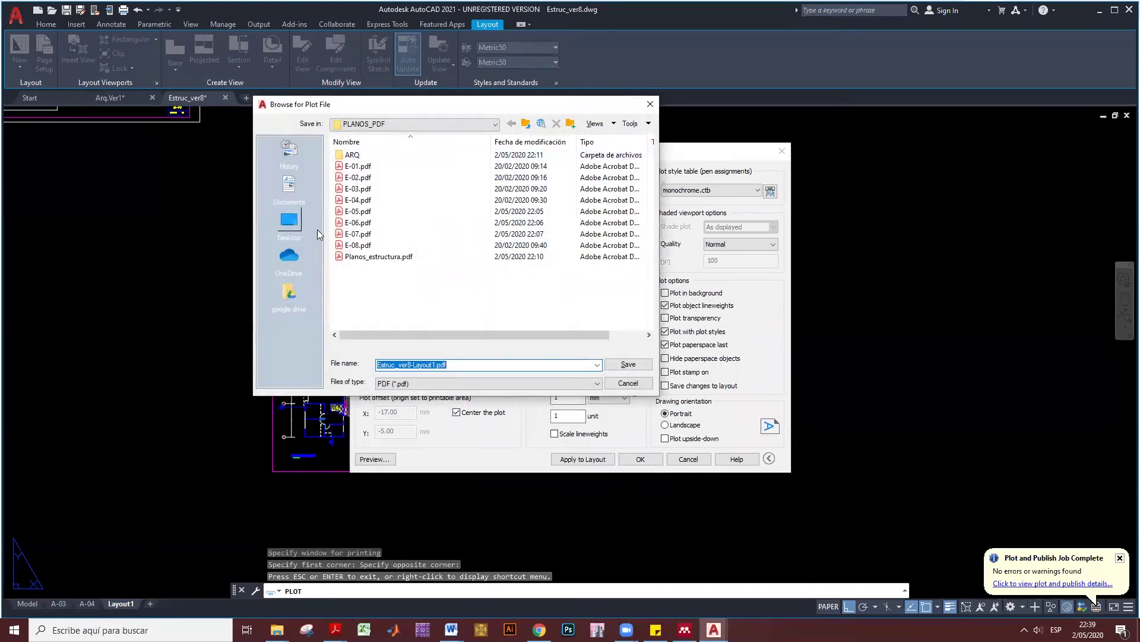
click(317, 229)
click(624, 364)
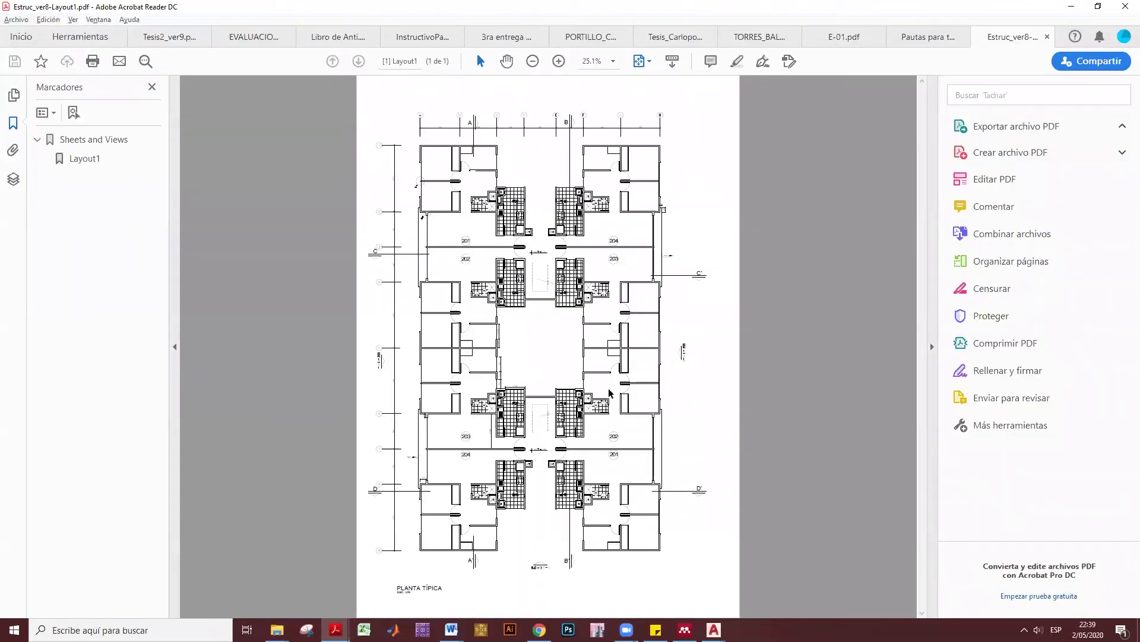
ctrl+scroll(552, 427, up, 2)
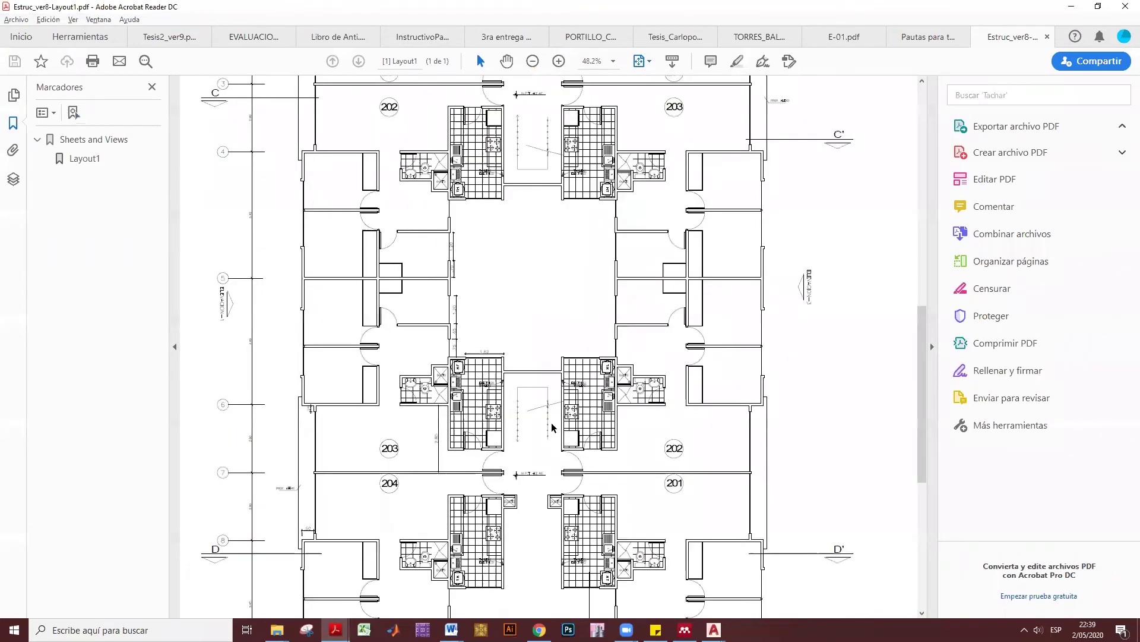
ctrl+scroll(552, 426, down, 1)
Switch back to AutoCAD's Layout1 sheets.
key(alt+Tab)
scroll(555, 331, down, 2)
scroll(546, 280, down, 3)
scroll(559, 297, up, 4)
scroll(415, 333, up, 2)
Zoom and pan over sheets A-01 and A-02 to inspect the A-01 plan.
scroll(367, 383, up, 2)
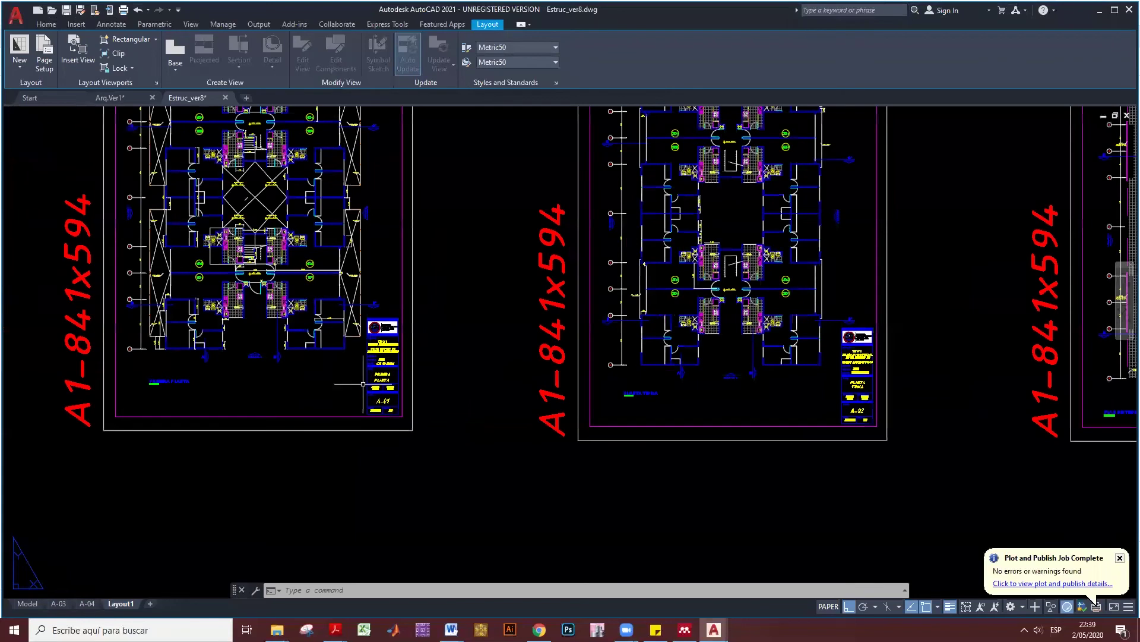
middle_drag(367, 383, 389, 450)
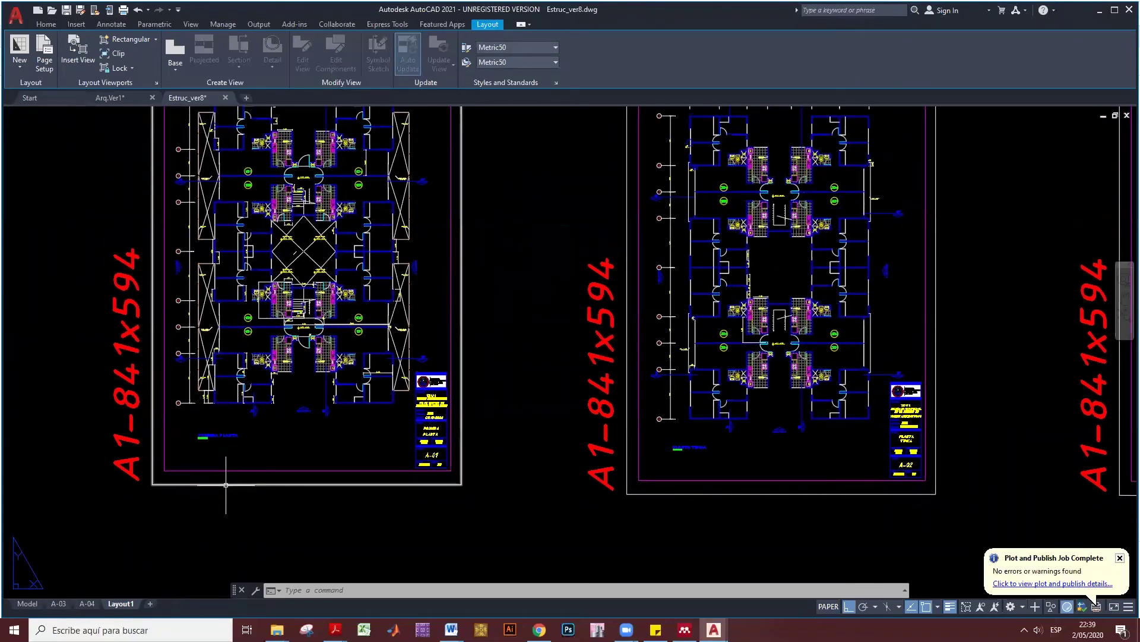
scroll(239, 485, up, 2)
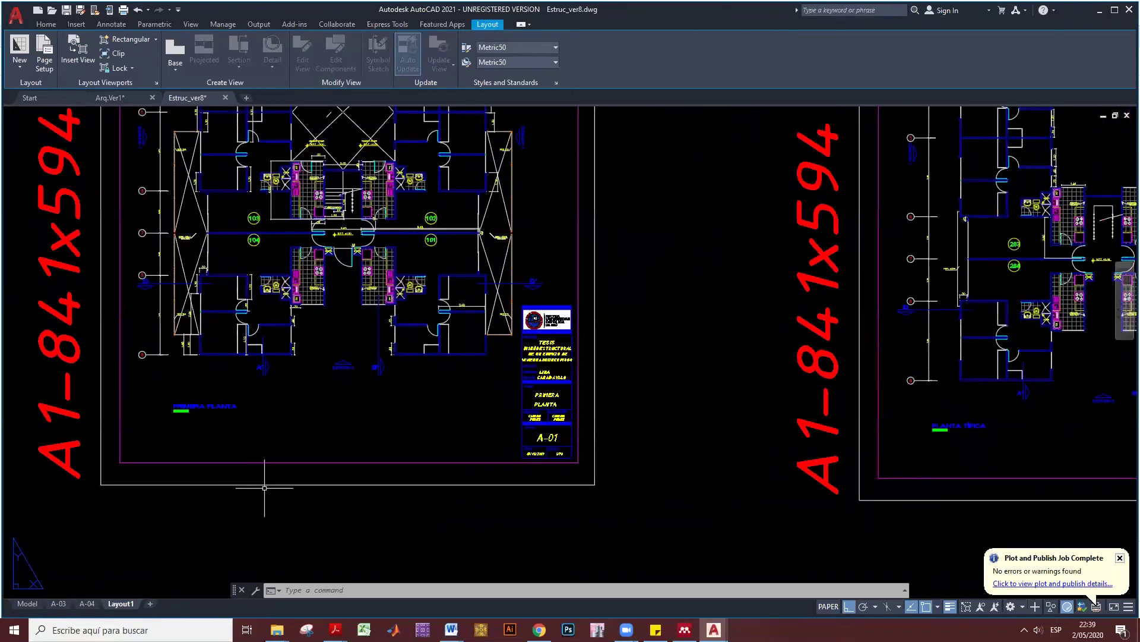
middle_drag(367, 419, 367, 471)
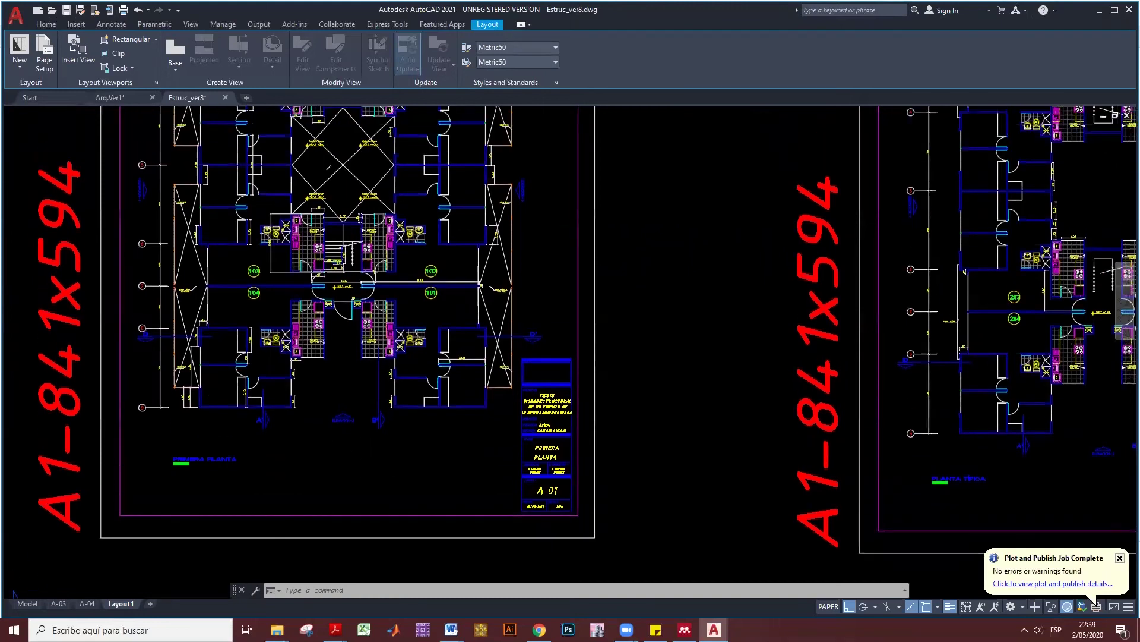
scroll(316, 310, down, 4)
scroll(303, 256, up, 4)
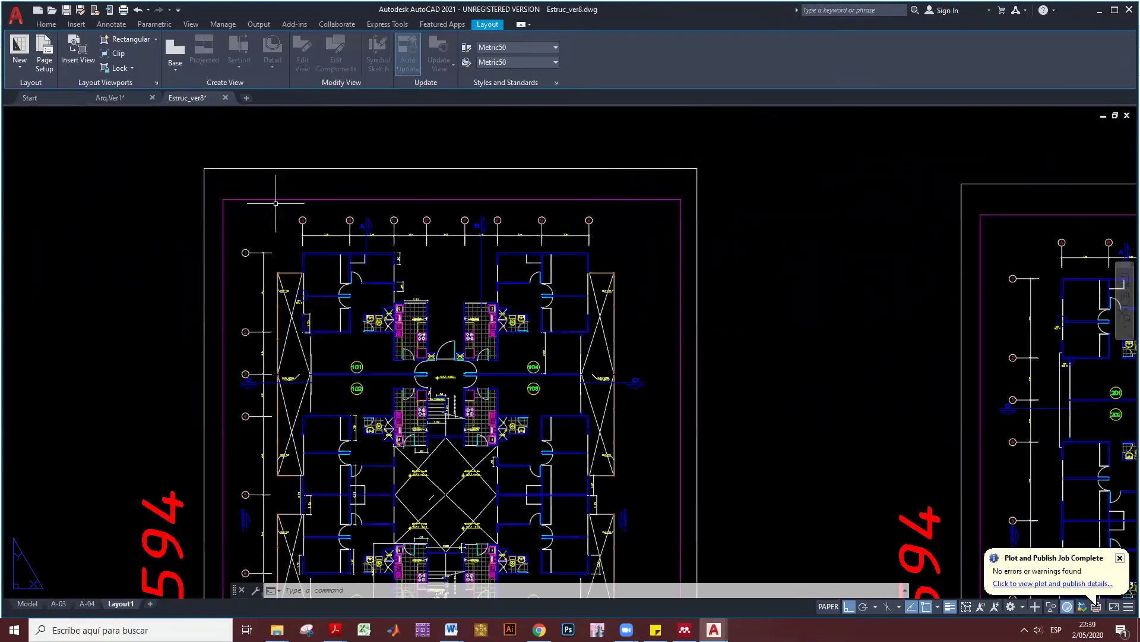
scroll(262, 184, down, 1)
scroll(253, 250, up, 1)
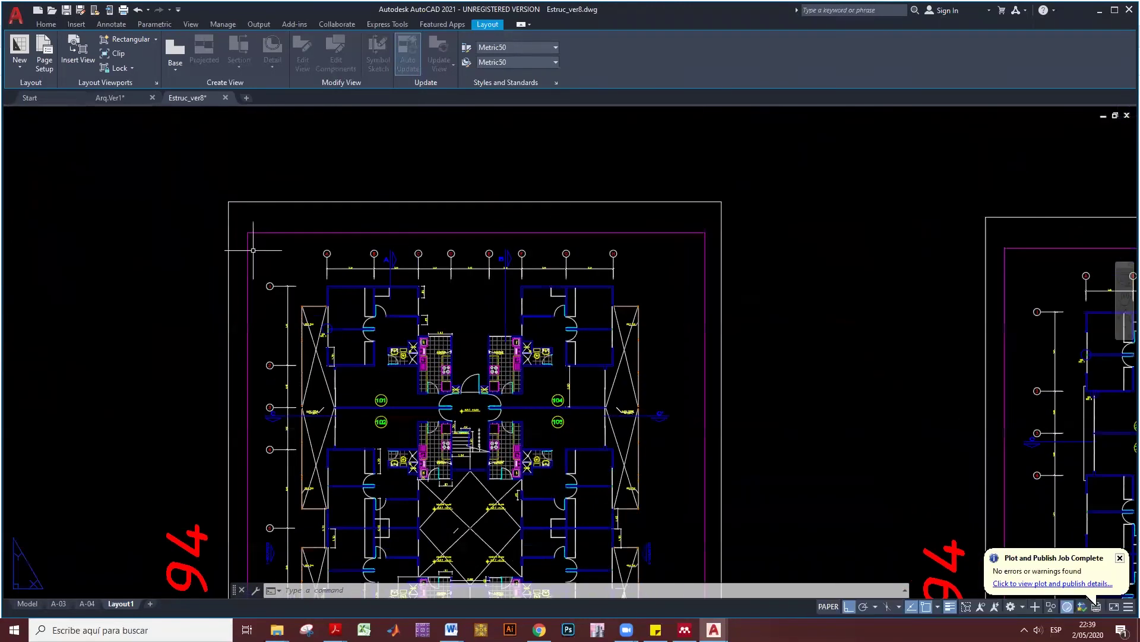
scroll(253, 250, up, 2)
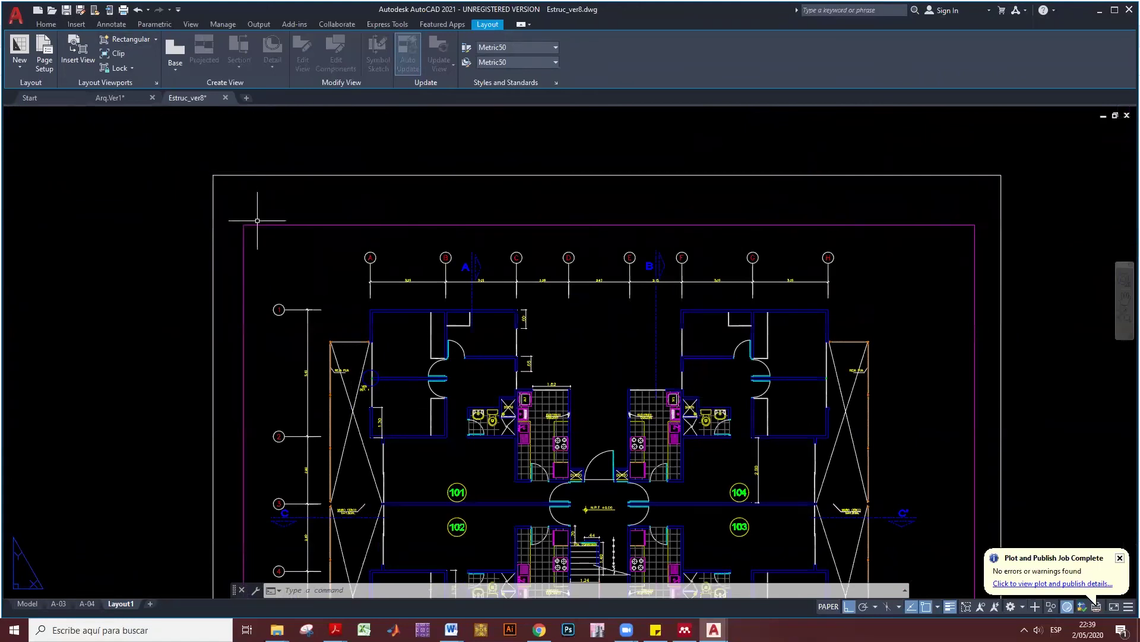
scroll(260, 224, down, 2)
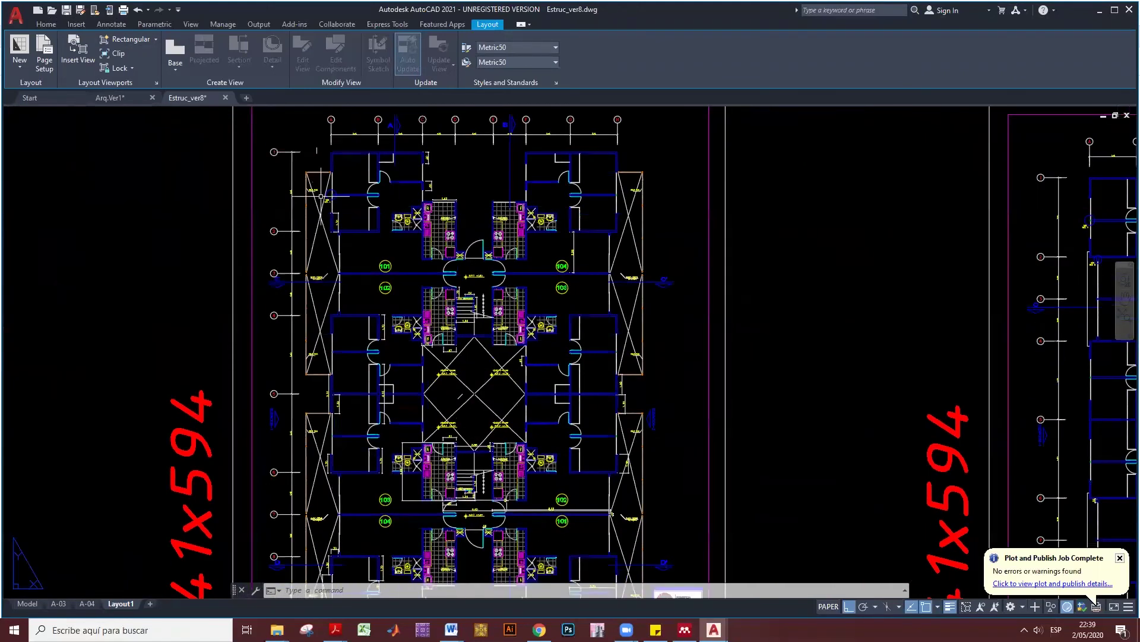
scroll(359, 328, down, 2)
scroll(517, 464, up, 1)
scroll(516, 465, up, 2)
scroll(516, 465, up, 2)
Inspect the A-01 title block, then start a new plot from the layout.
mouse_move(490, 211)
middle_down()
mouse_move(477, 350)
mouse_move(479, 196)
middle_up()
scroll(477, 350, down, 2)
scroll(485, 362, up, 1)
scroll(485, 362, up, 1)
scroll(502, 411, up, 2)
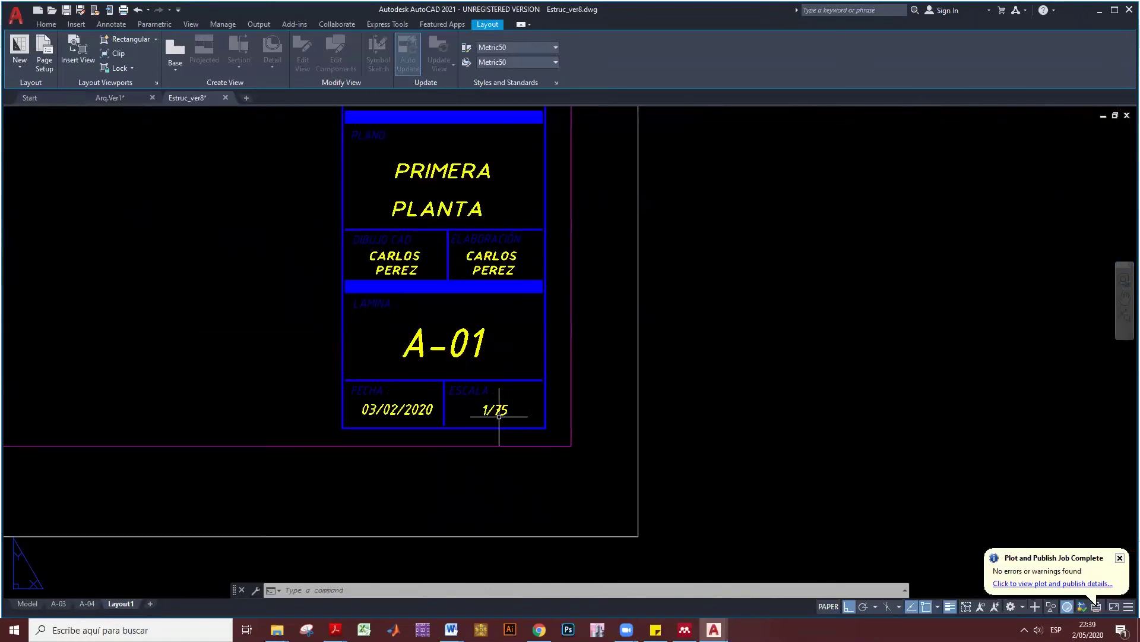
scroll(500, 412, down, 3)
middle_drag(469, 437, 658, 337)
scroll(427, 343, down, 2)
scroll(426, 342, down, 2)
click(124, 10)
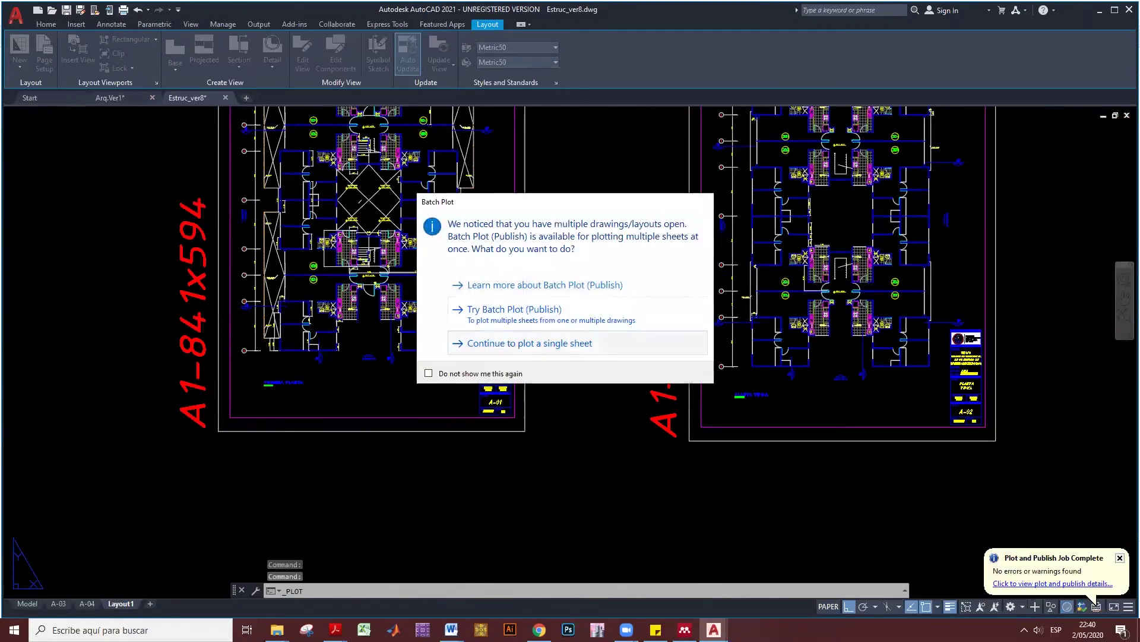
Plot a single sheet using a Window area framed around the A-01 sheet corners.
click(512, 343)
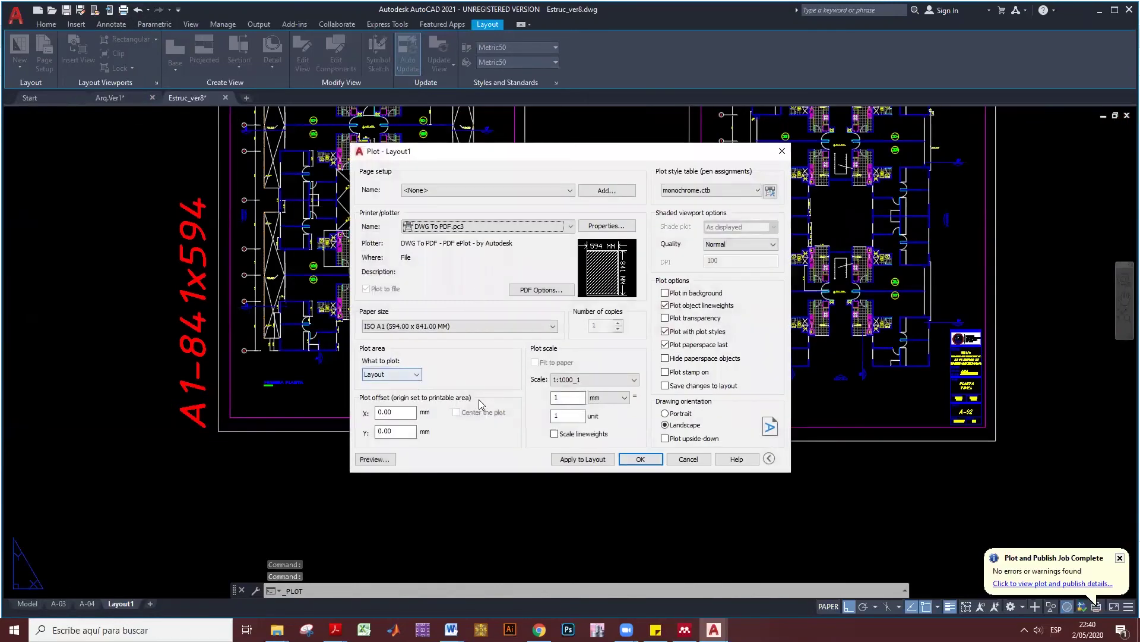
click(392, 374)
click(398, 409)
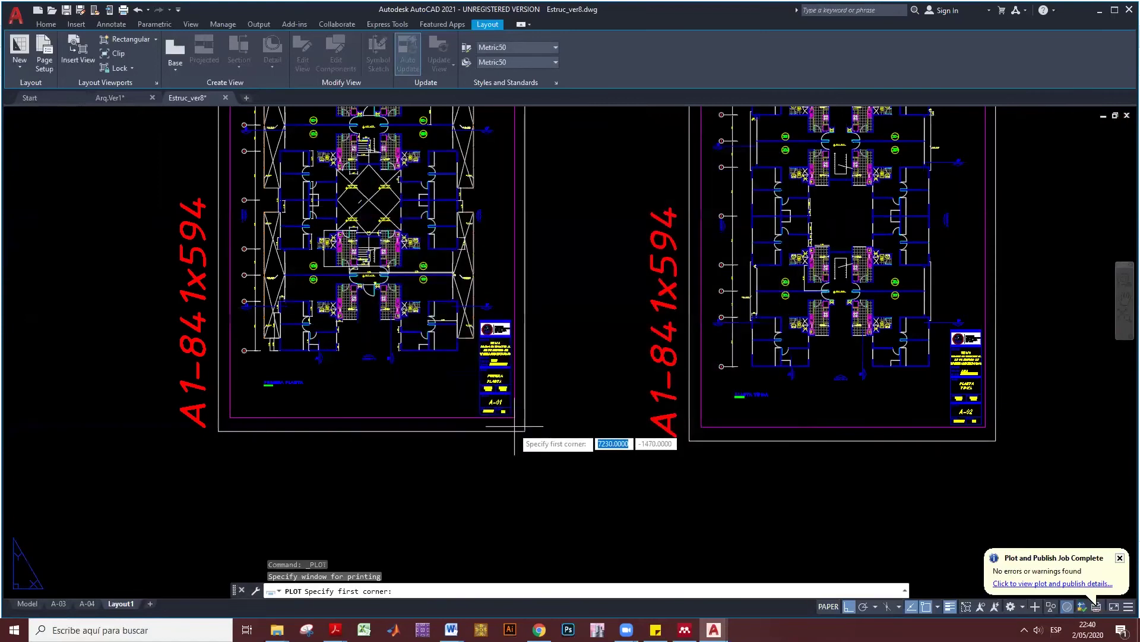
click(526, 431)
middle_drag(395, 280, 427, 441)
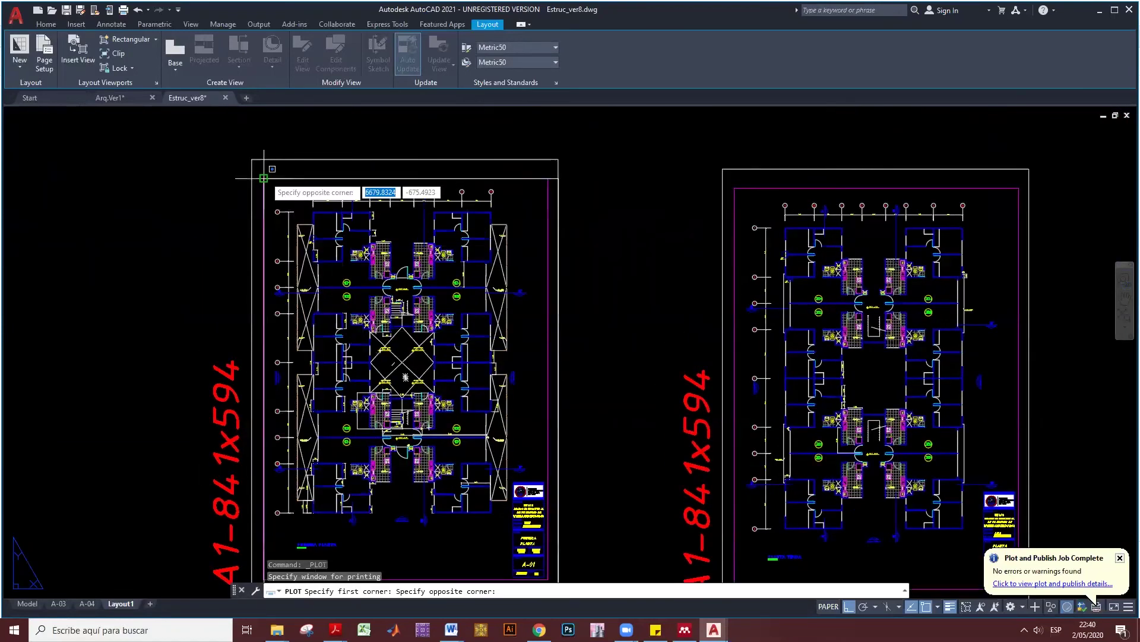
click(252, 159)
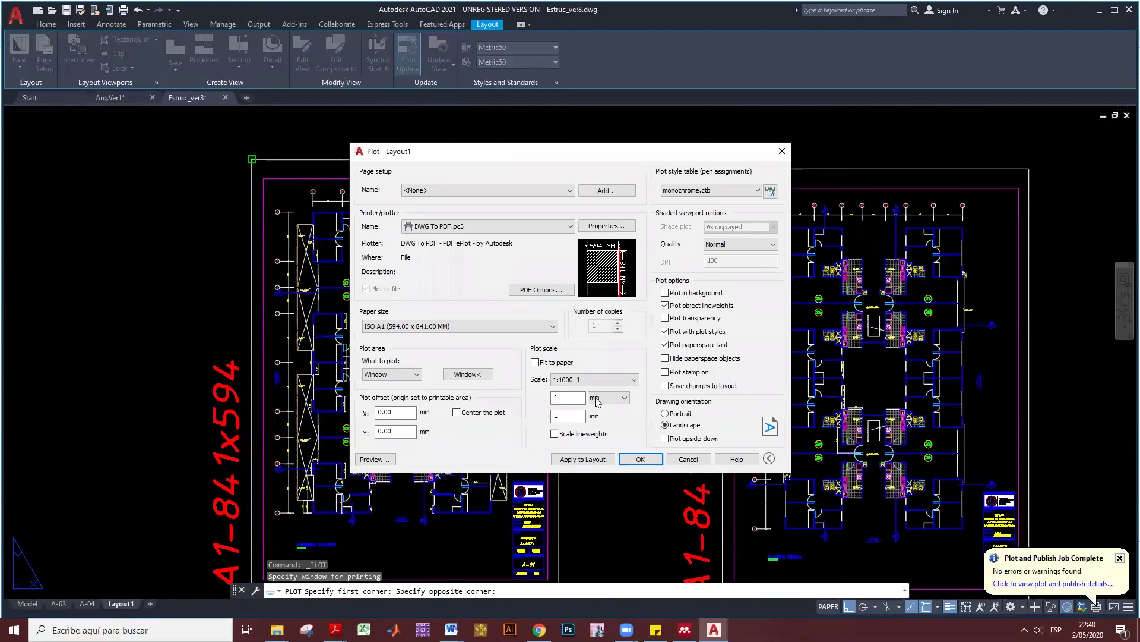
Center the plot, set portrait orientation, and preview the A-01 sheet.
click(498, 412)
click(677, 416)
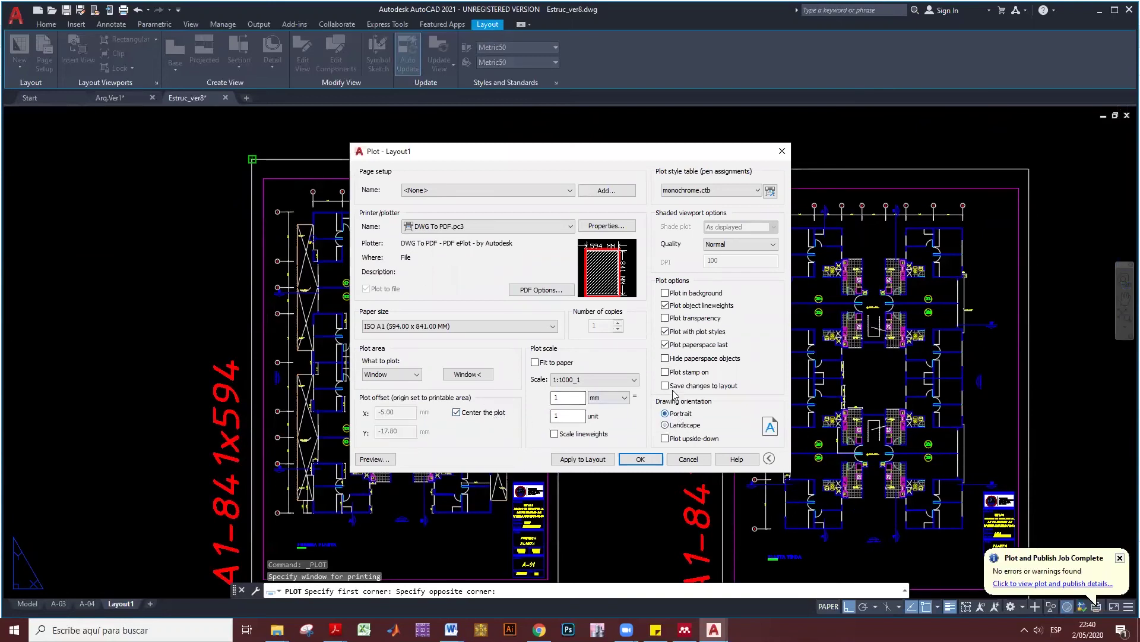
click(686, 424)
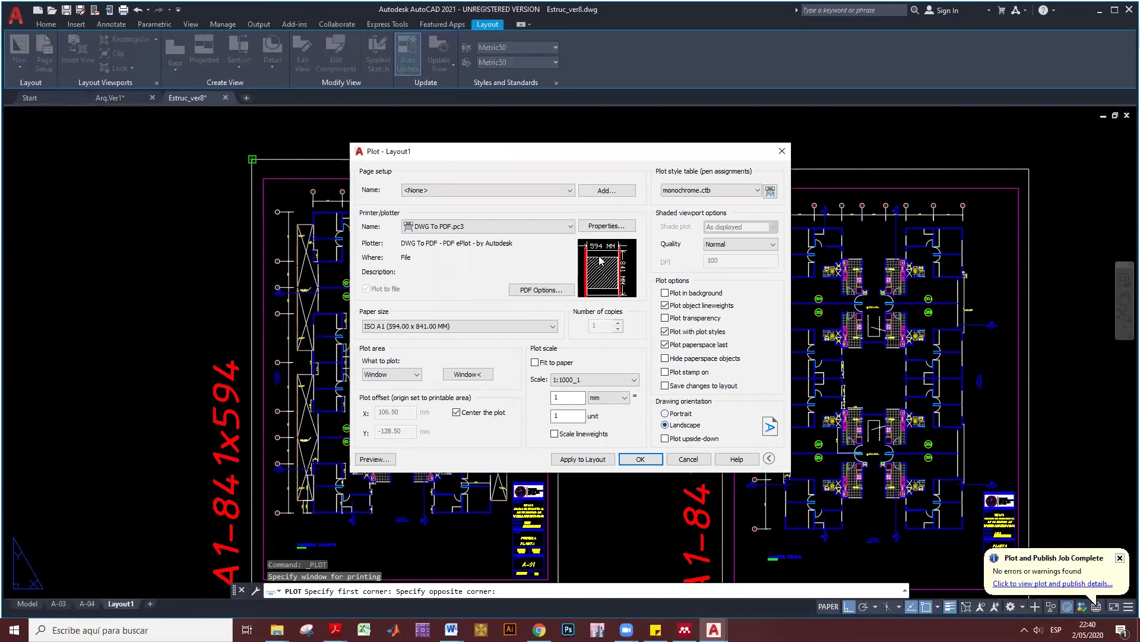
click(687, 414)
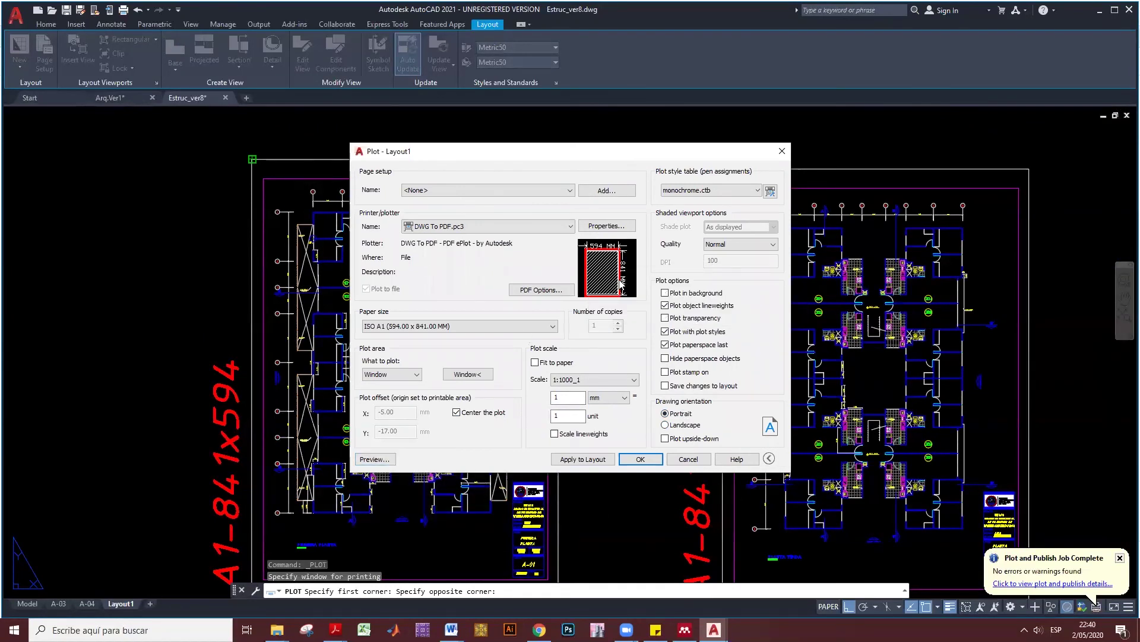
mouse_move(606, 269)
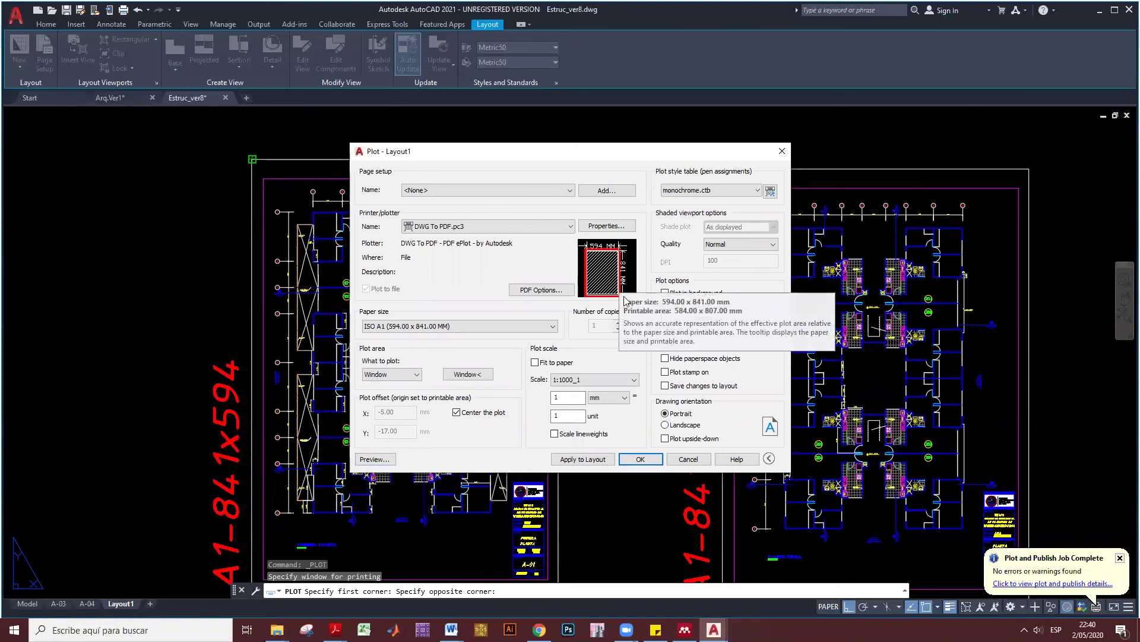
click(380, 460)
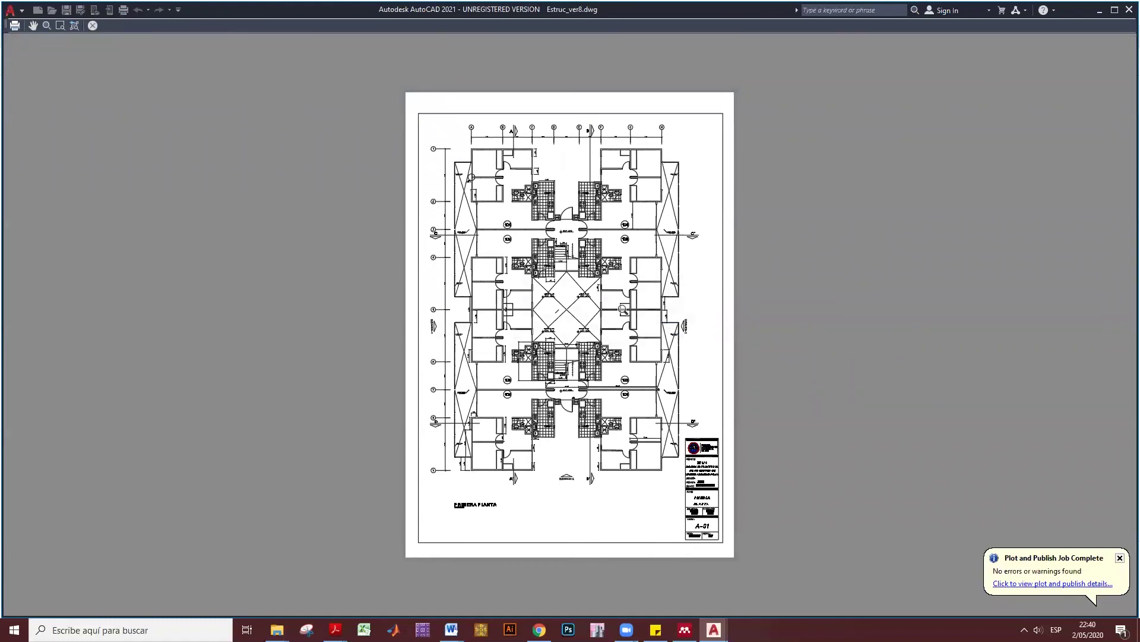
Plot the A-01 sheet to Estruc_ver8-Layout1.pdf on the Desktop.
key(Escape)
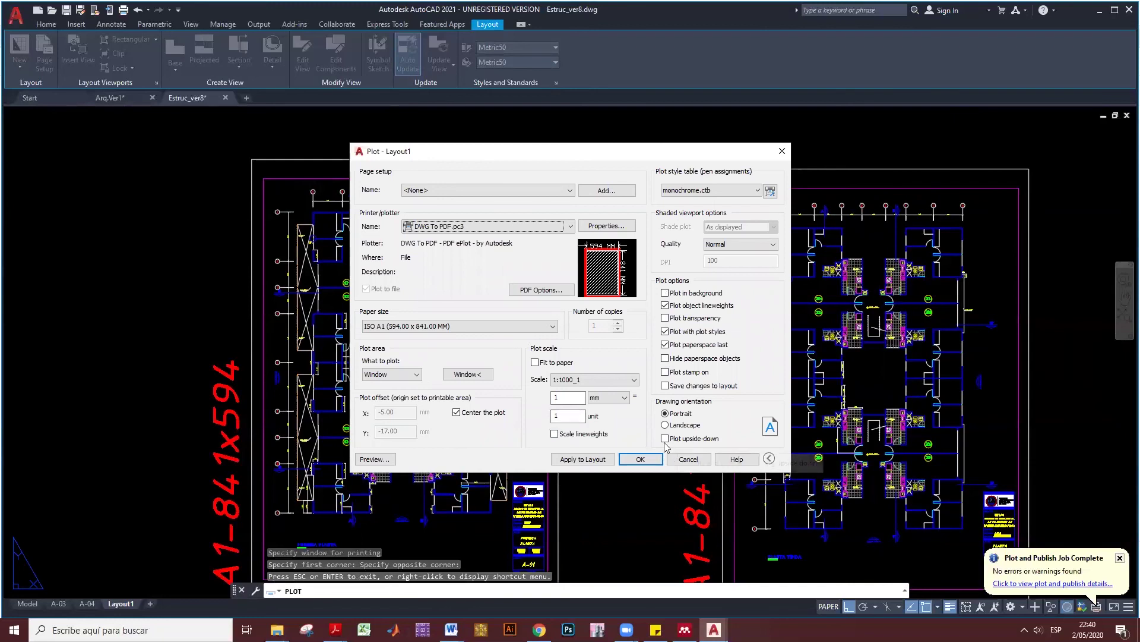
click(647, 462)
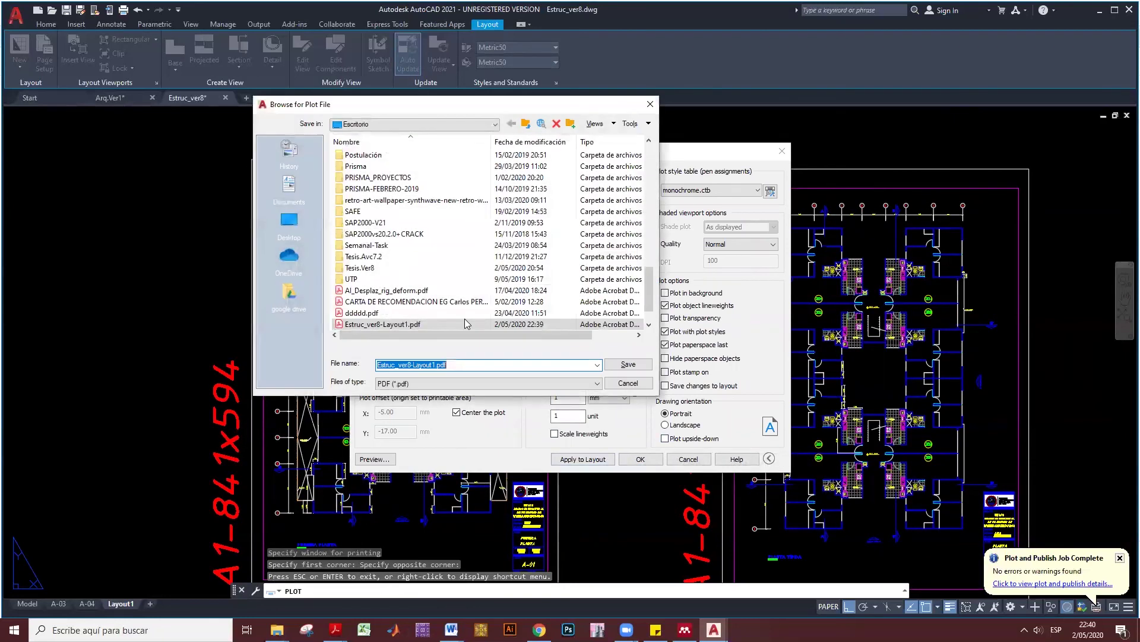
click(535, 366)
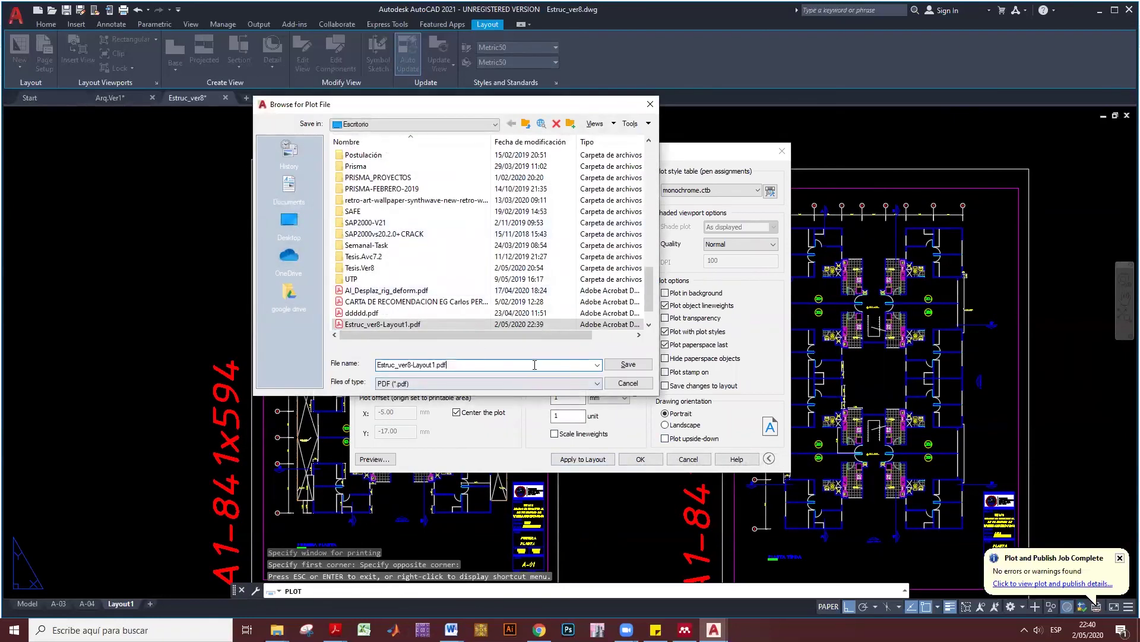
text(dd)
click(622, 364)
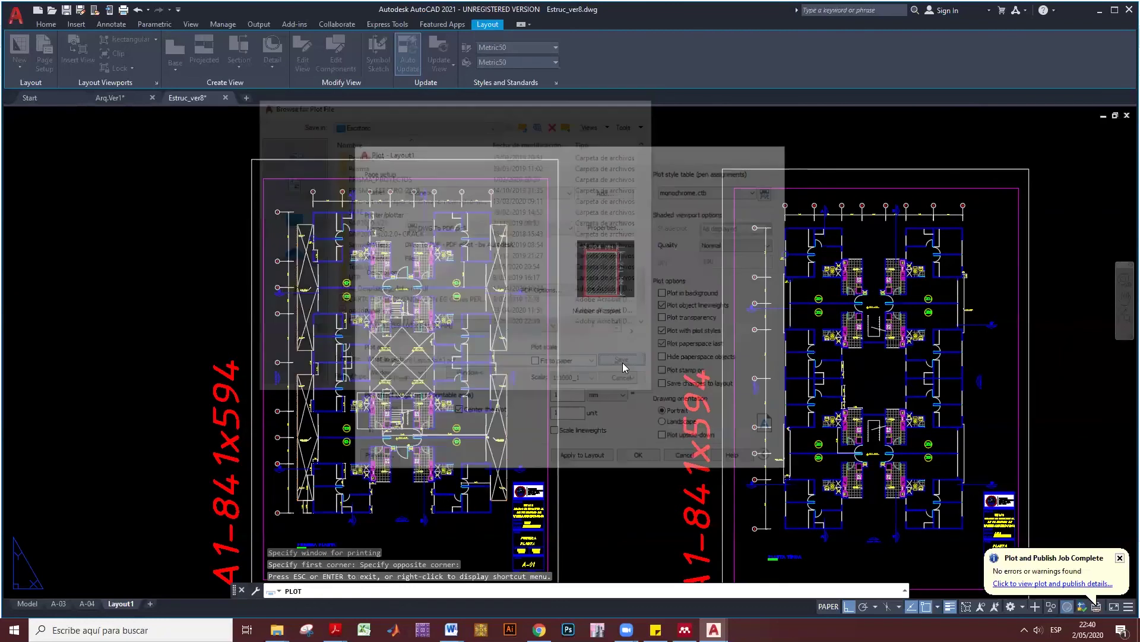